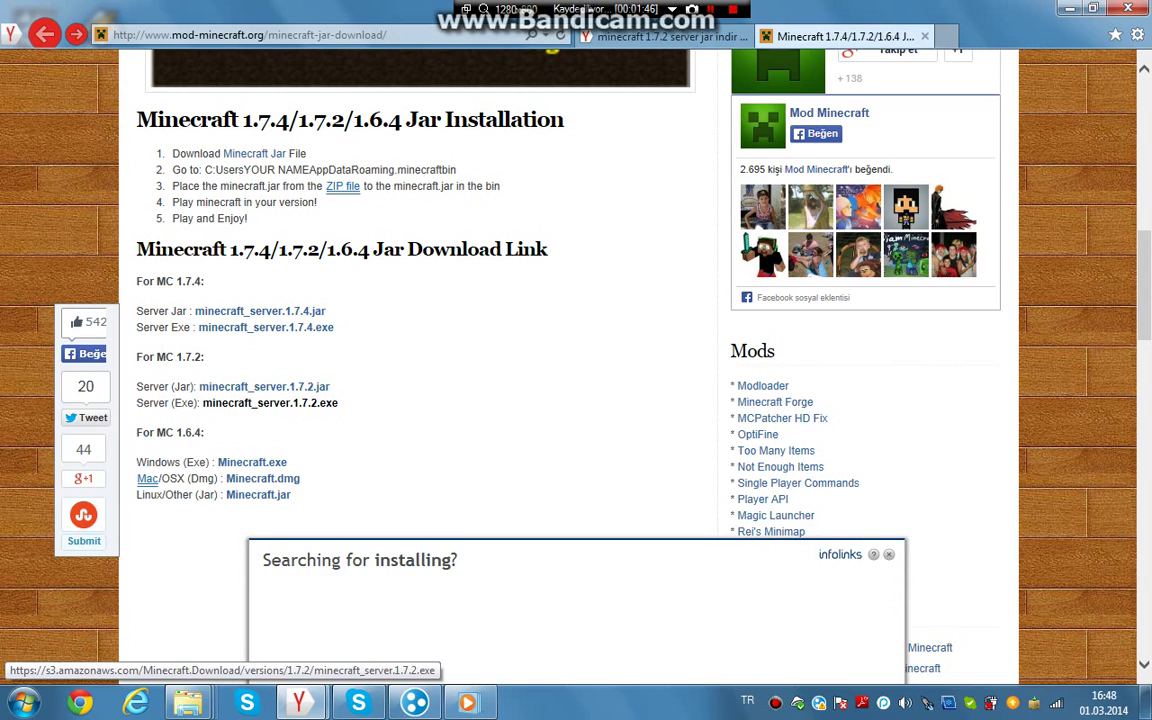
Download minecraft_server.1.7.2.exe from the 1.7.2 server links, save the file and return to the desktop
click(270, 402)
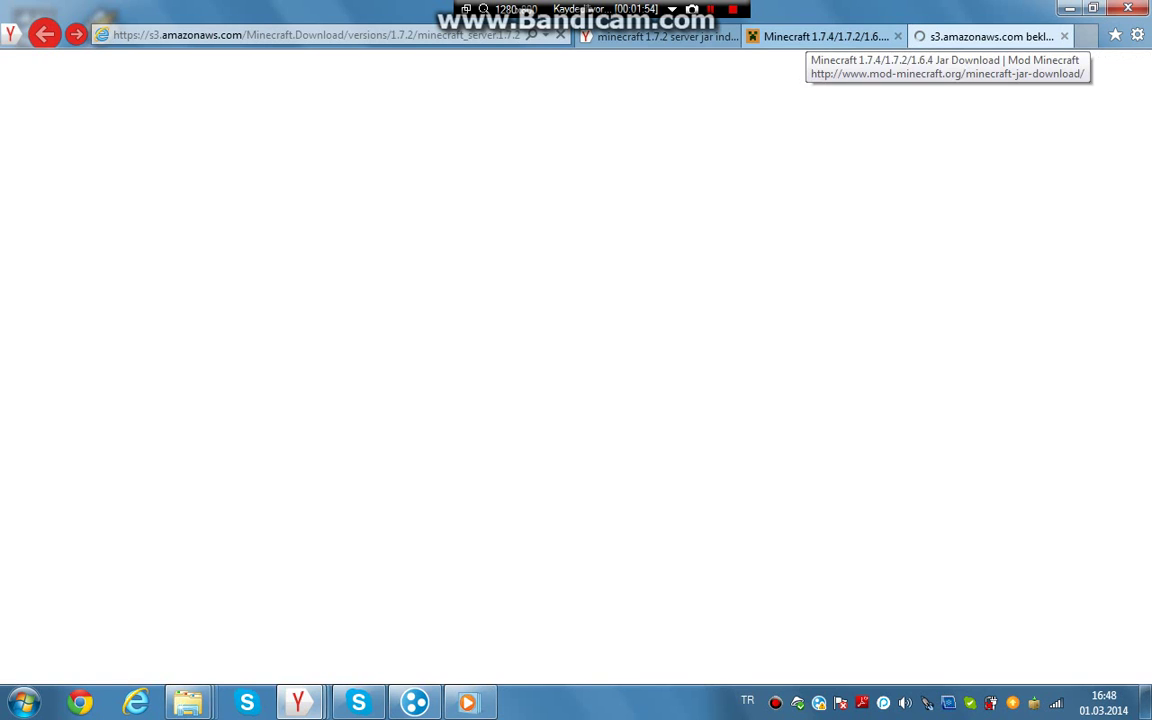
click(1064, 36)
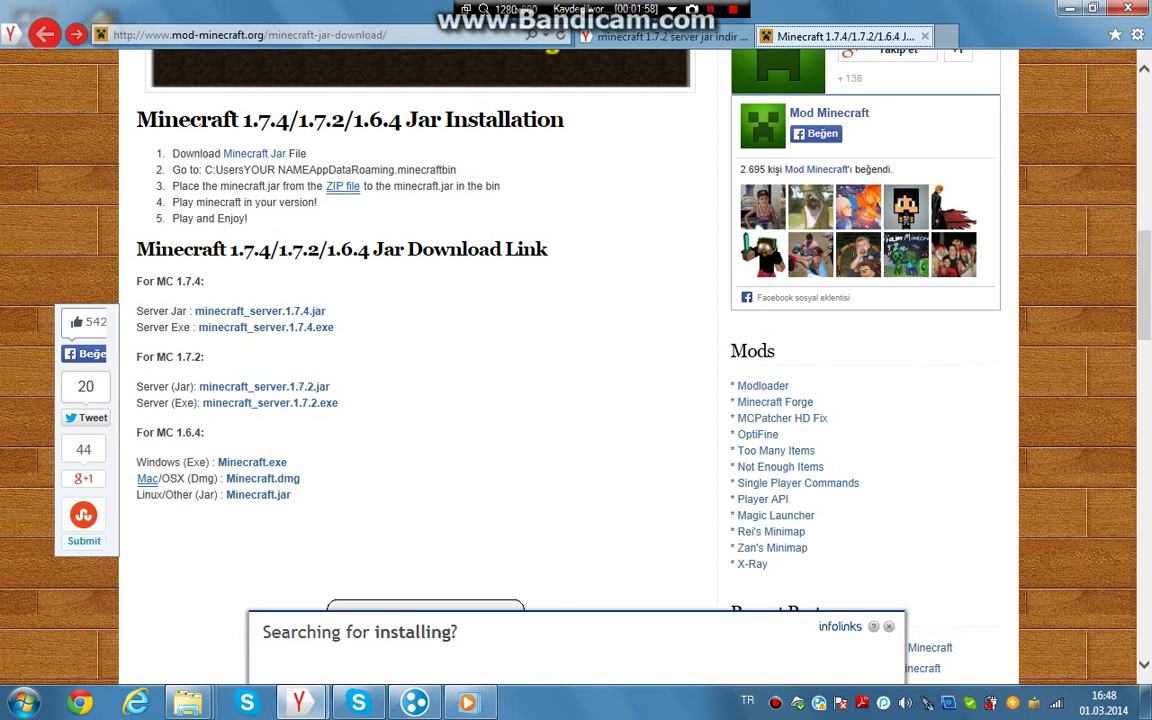
scroll(580, 360, down, 4)
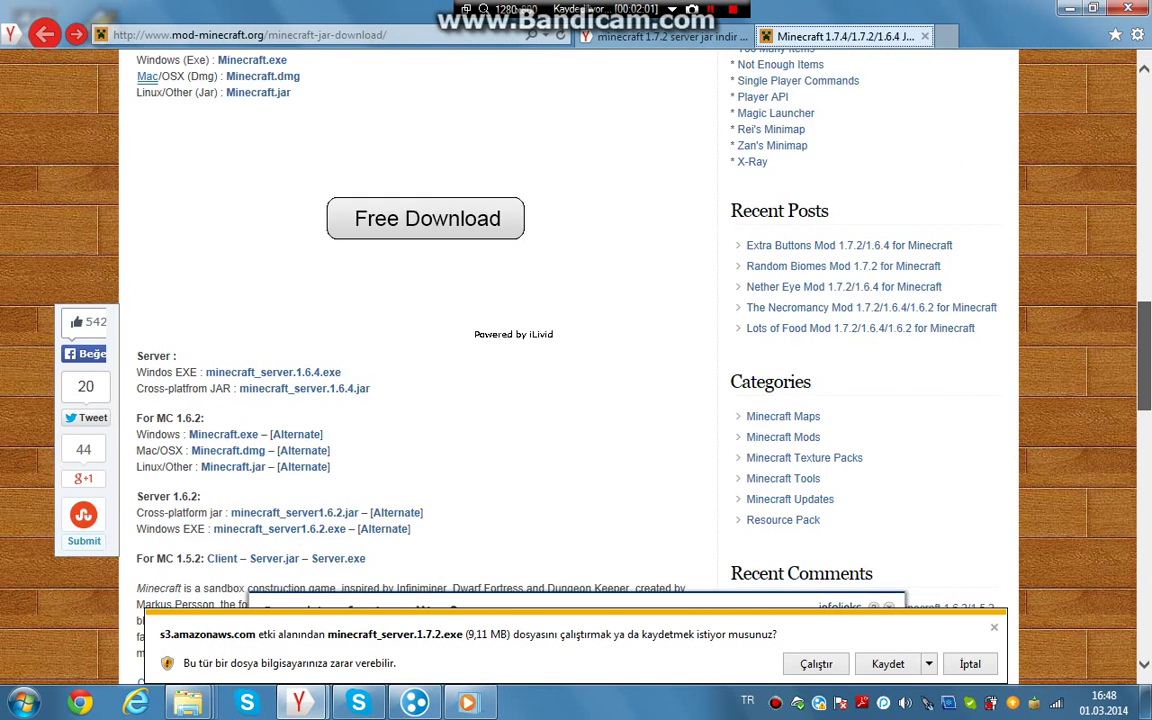
scroll(580, 360, up, 1)
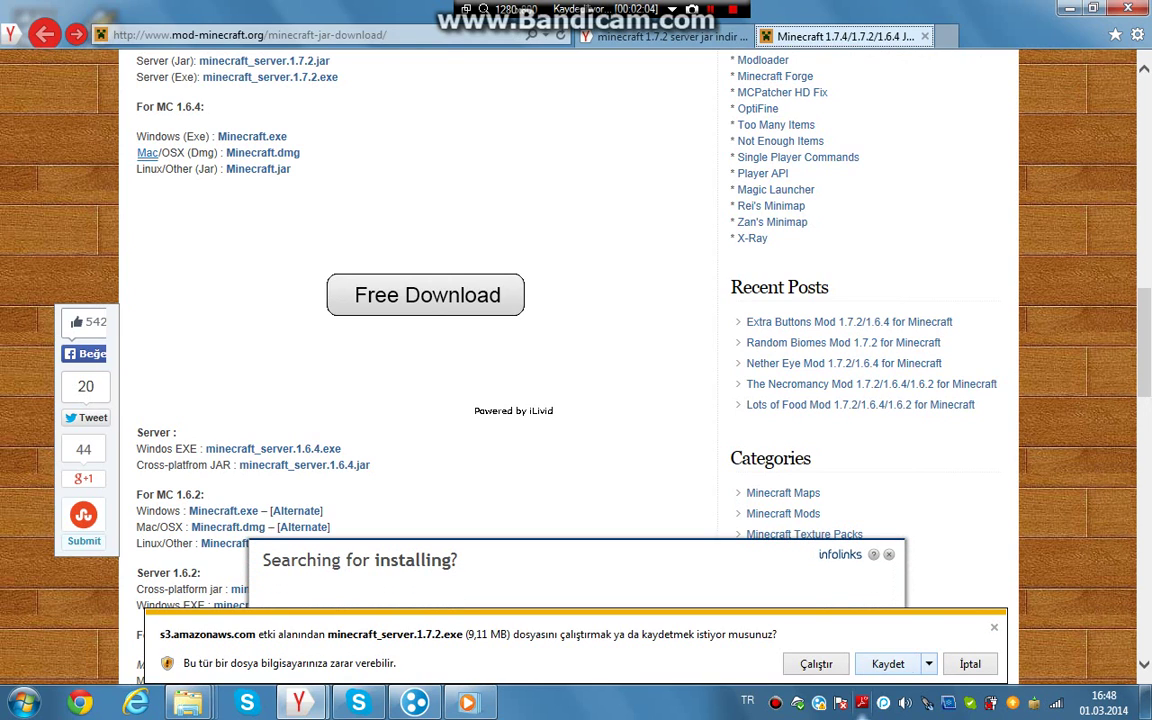
key(Return)
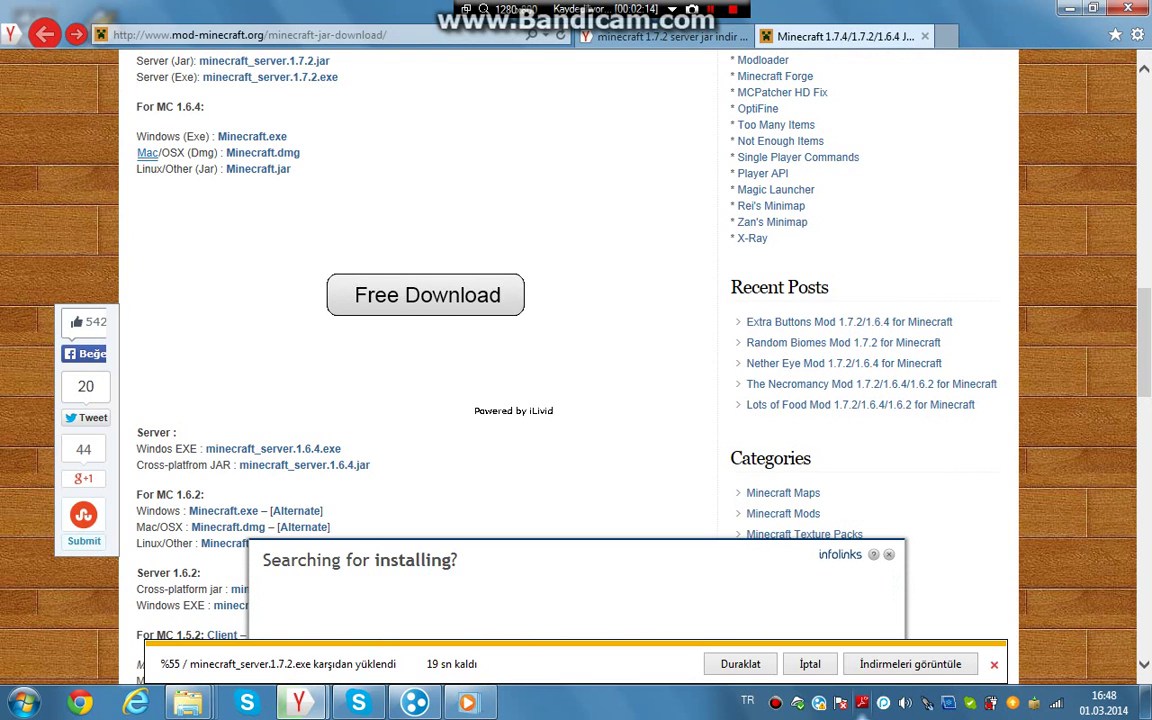
key(super+d)
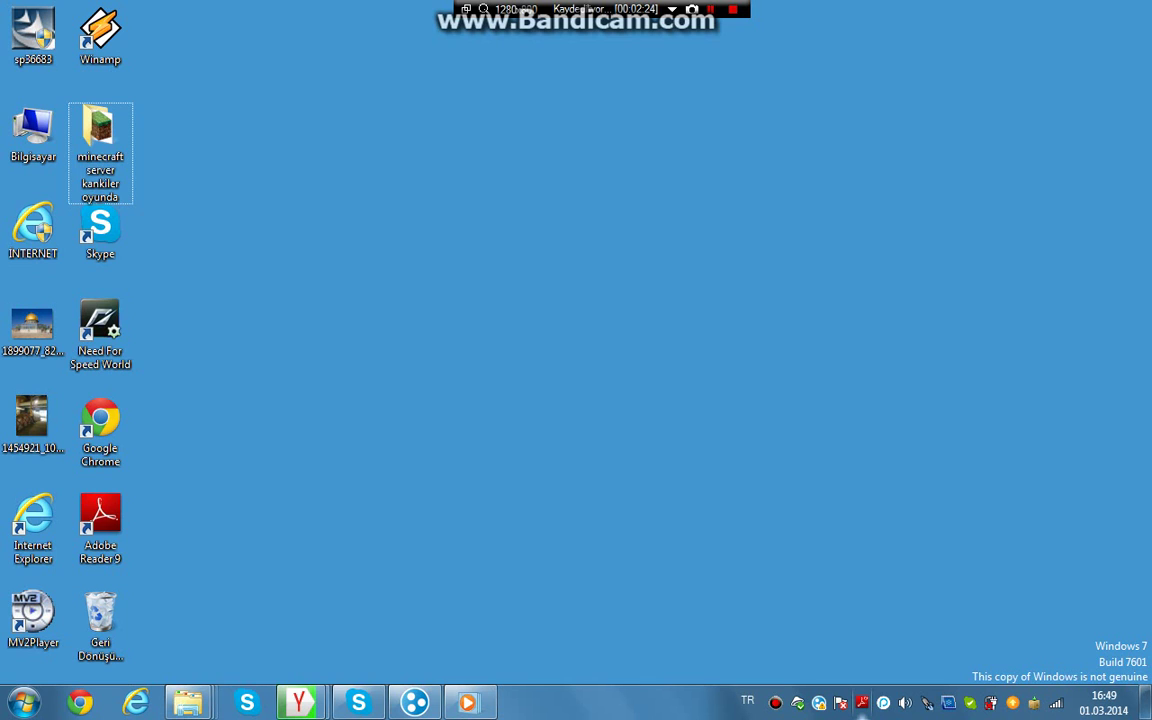
right_click(257, 121)
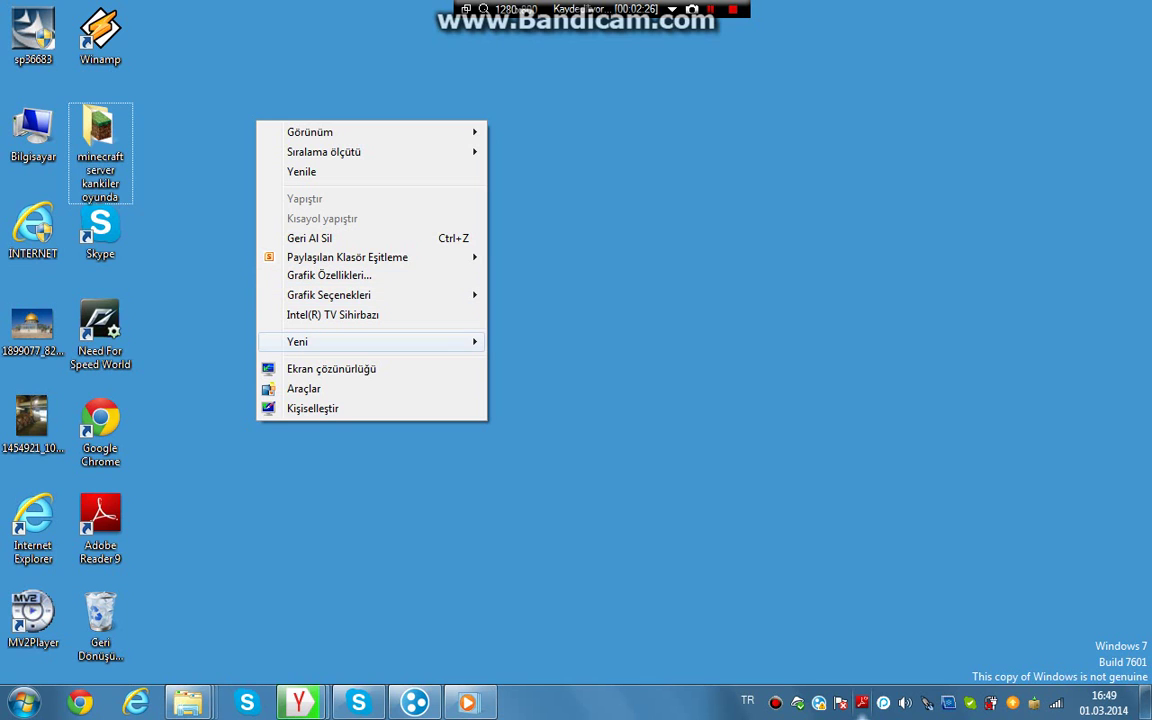
mouse_move(380, 341)
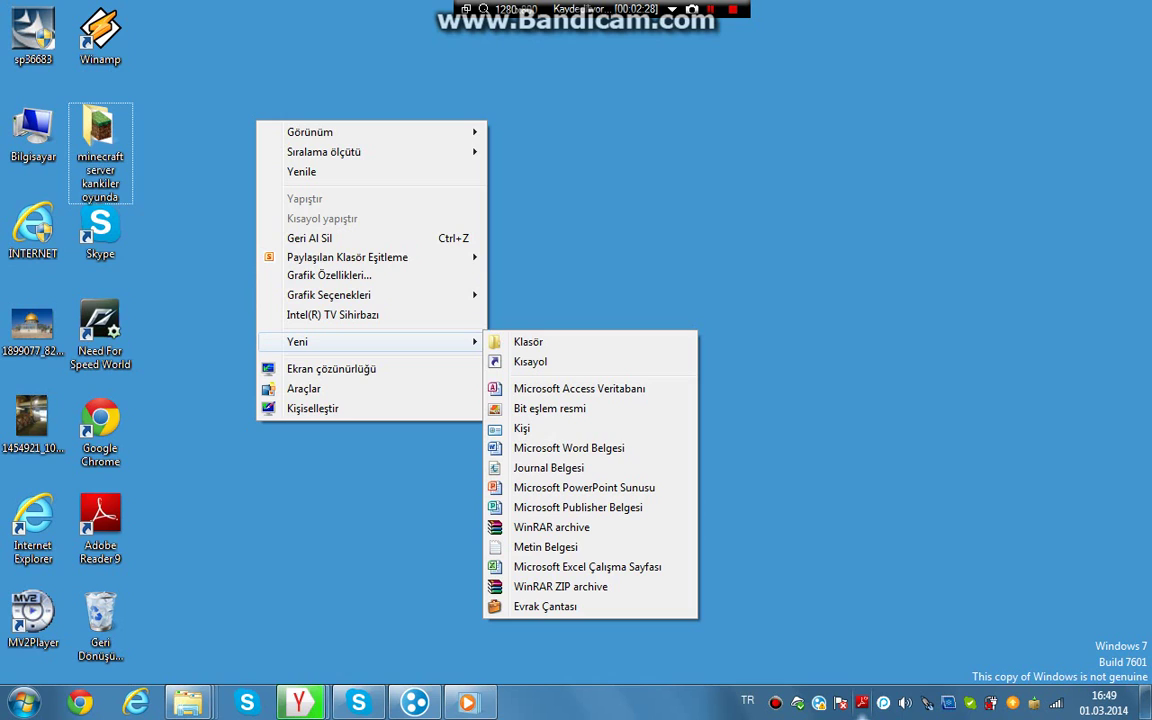
click(528, 341)
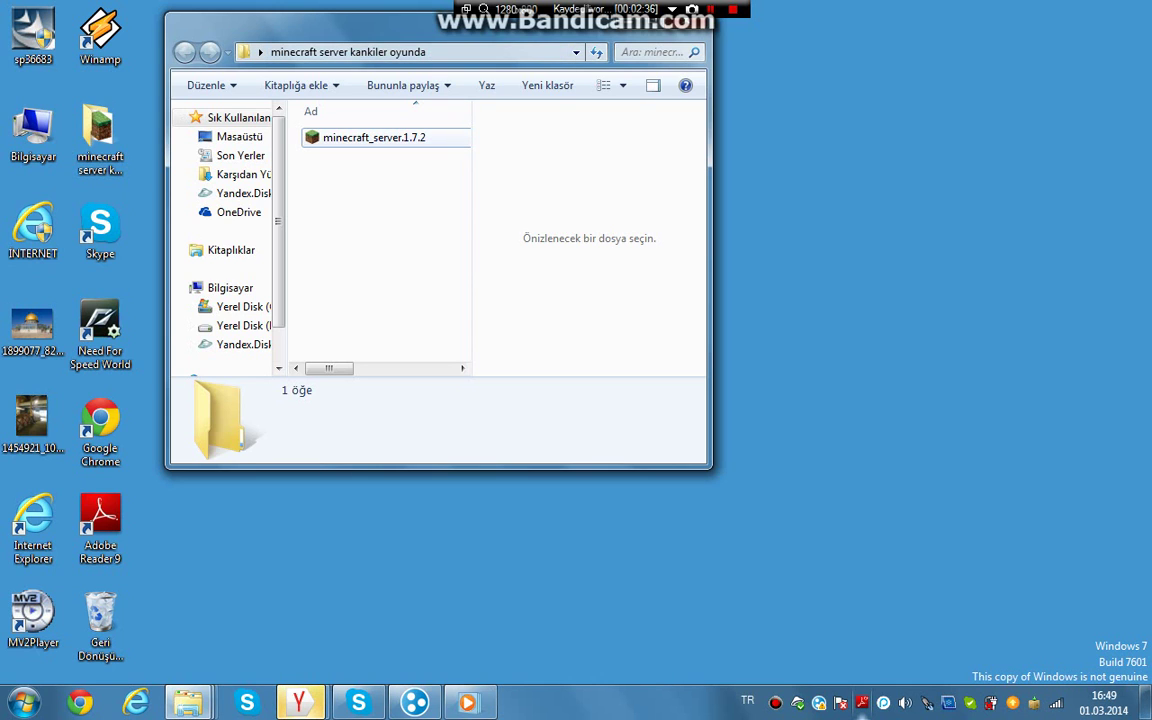
Launch minecraft_server.1.7.2 from the minecraft server kankiler oyunda folder and allow it to run
double_click(374, 137)
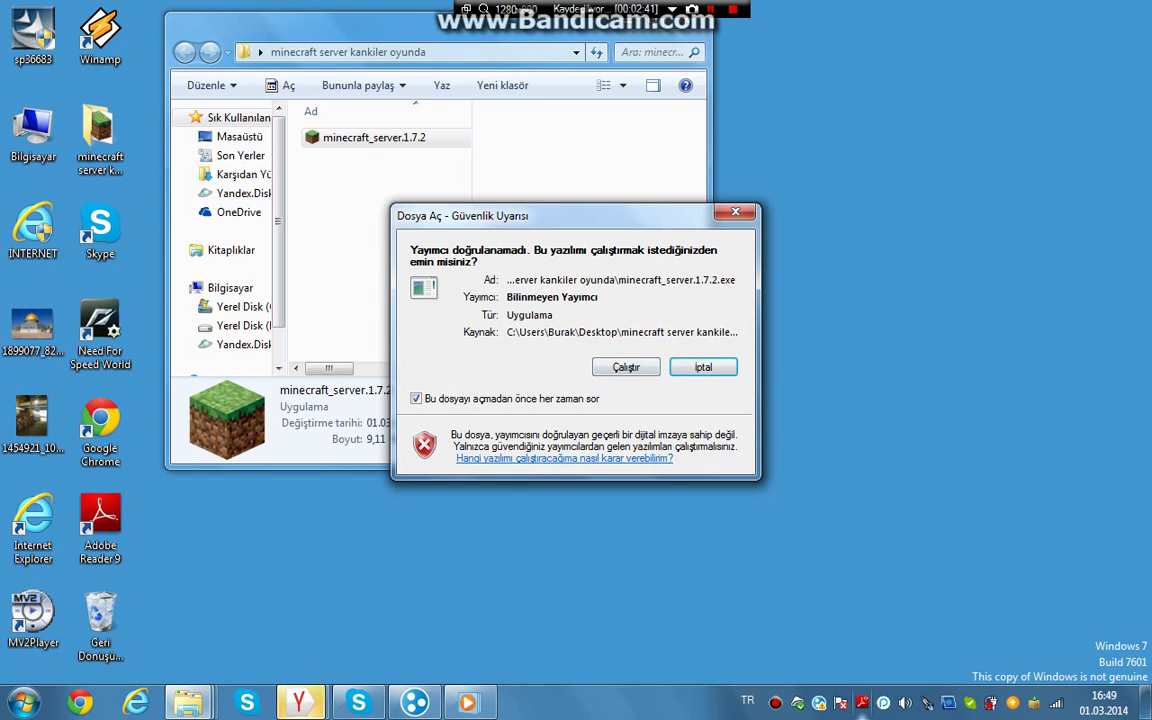
key(Return)
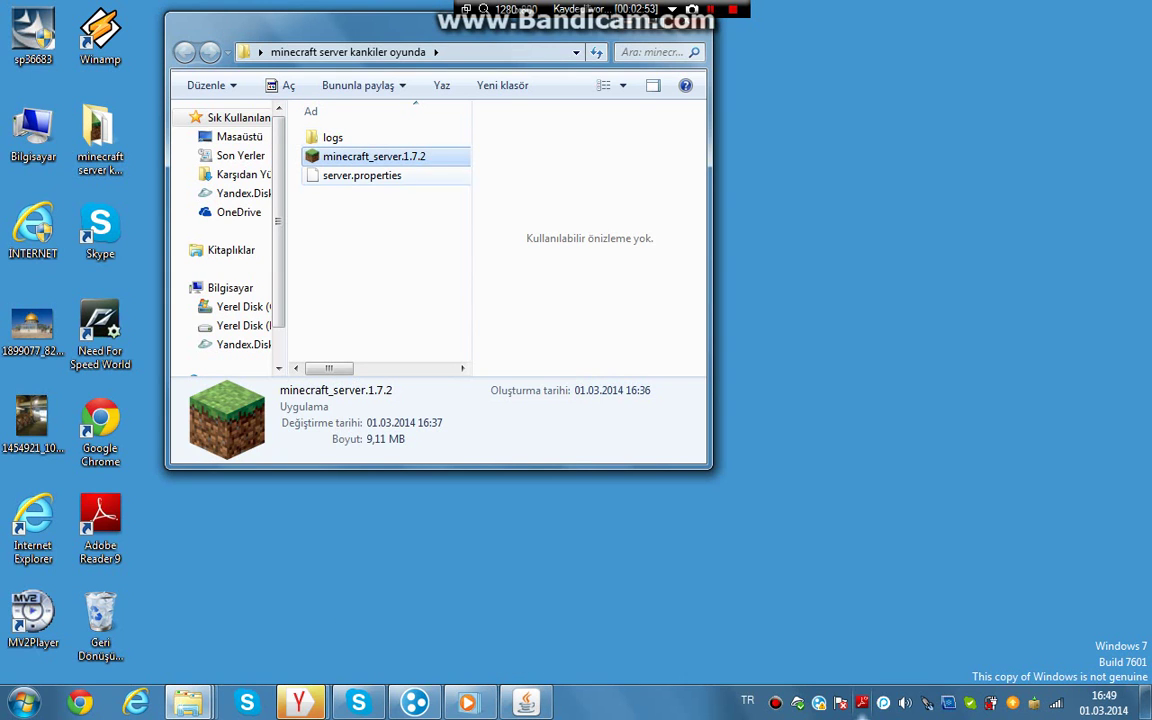
key(Return)
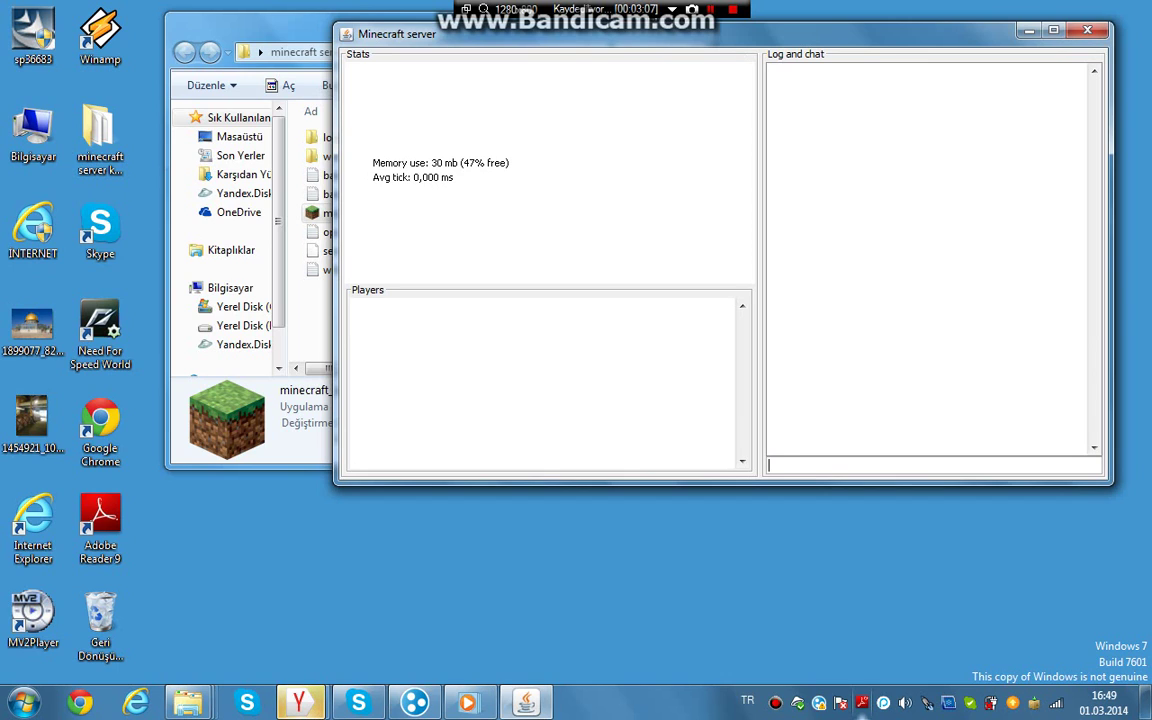
Shut down the Minecraft server with the stop command and dismiss its window
text(stopo)
key(BackSpace)
key(Return)
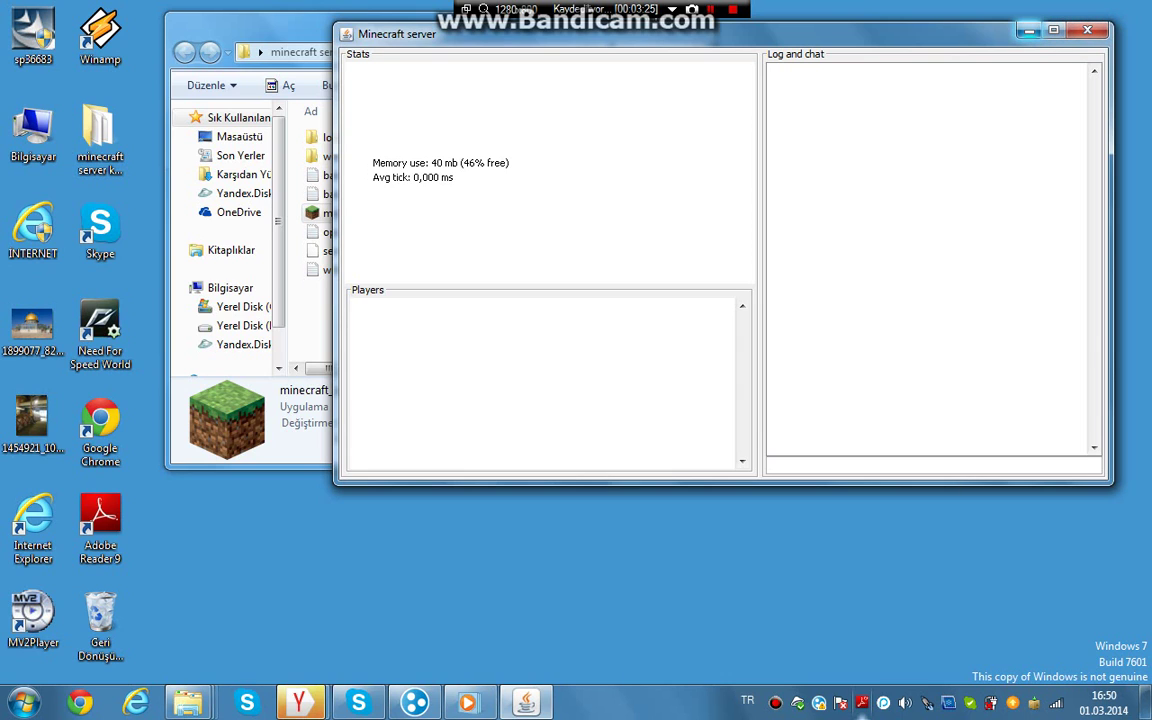
click(1029, 30)
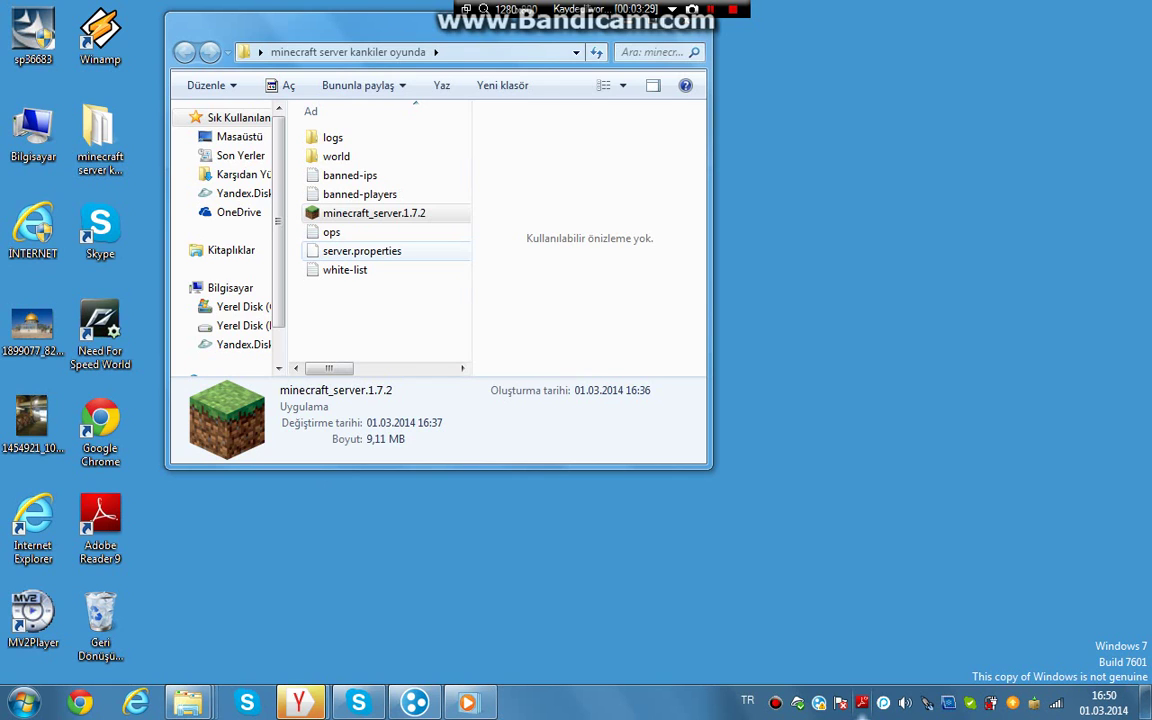
Open server.properties in Notepad using already installed software
double_click(362, 251)
key(Down)
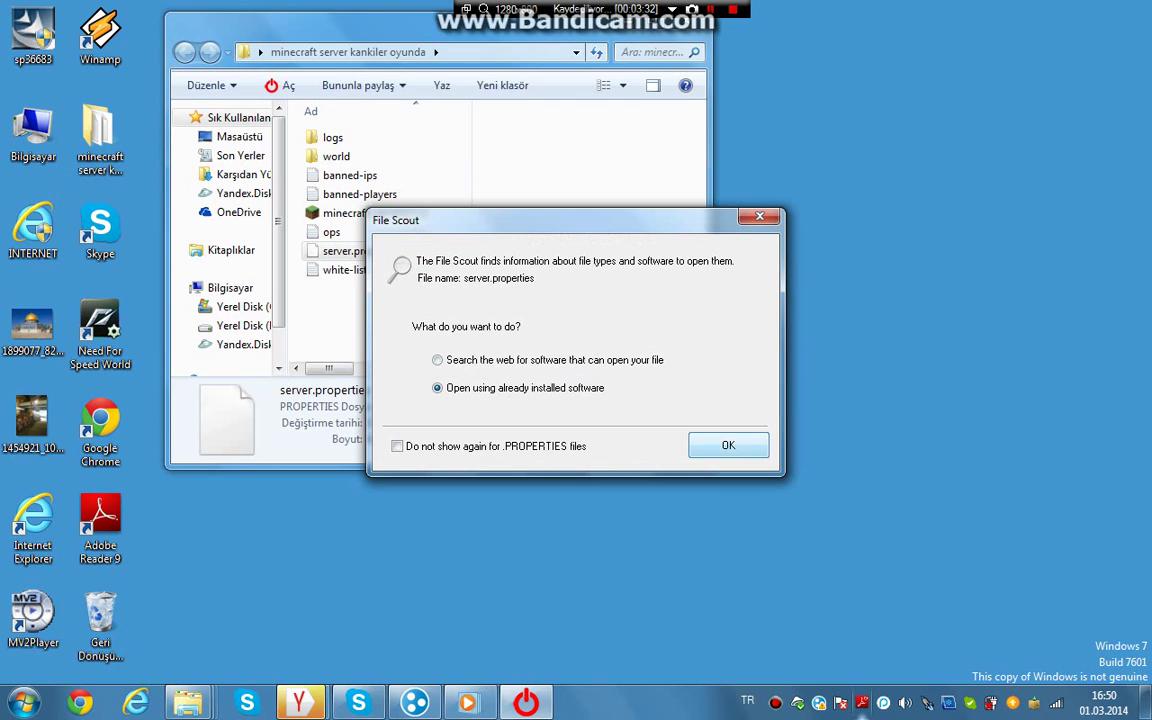
key(Return)
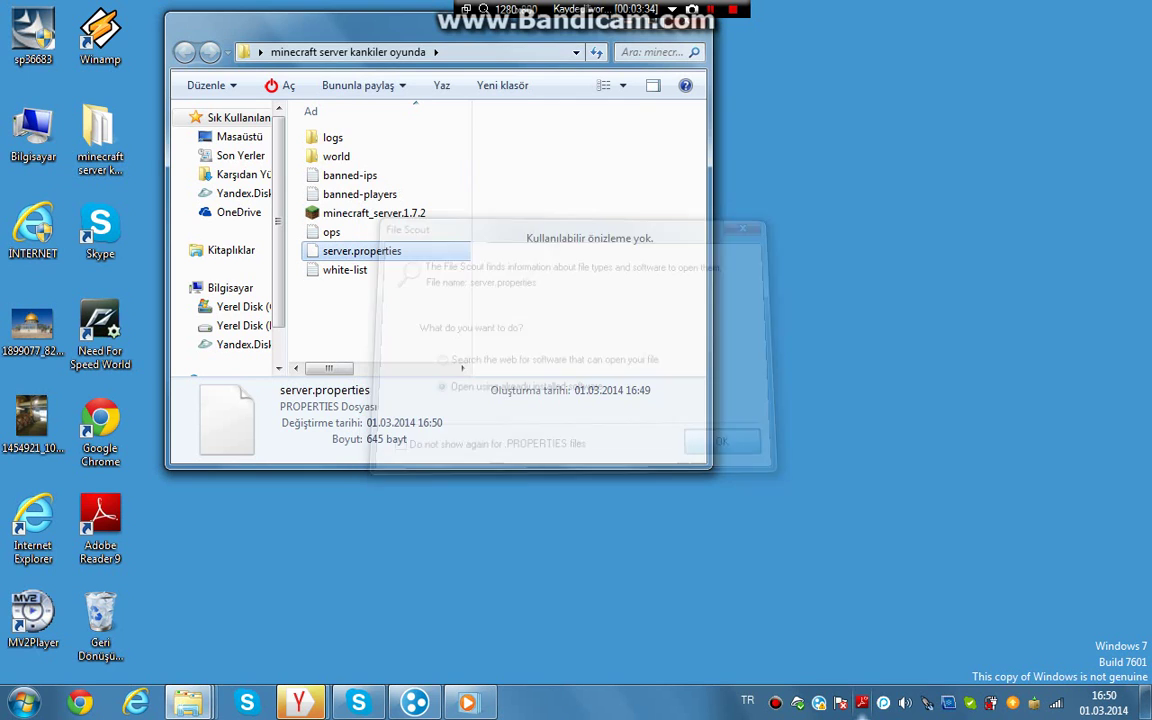
key(Return)
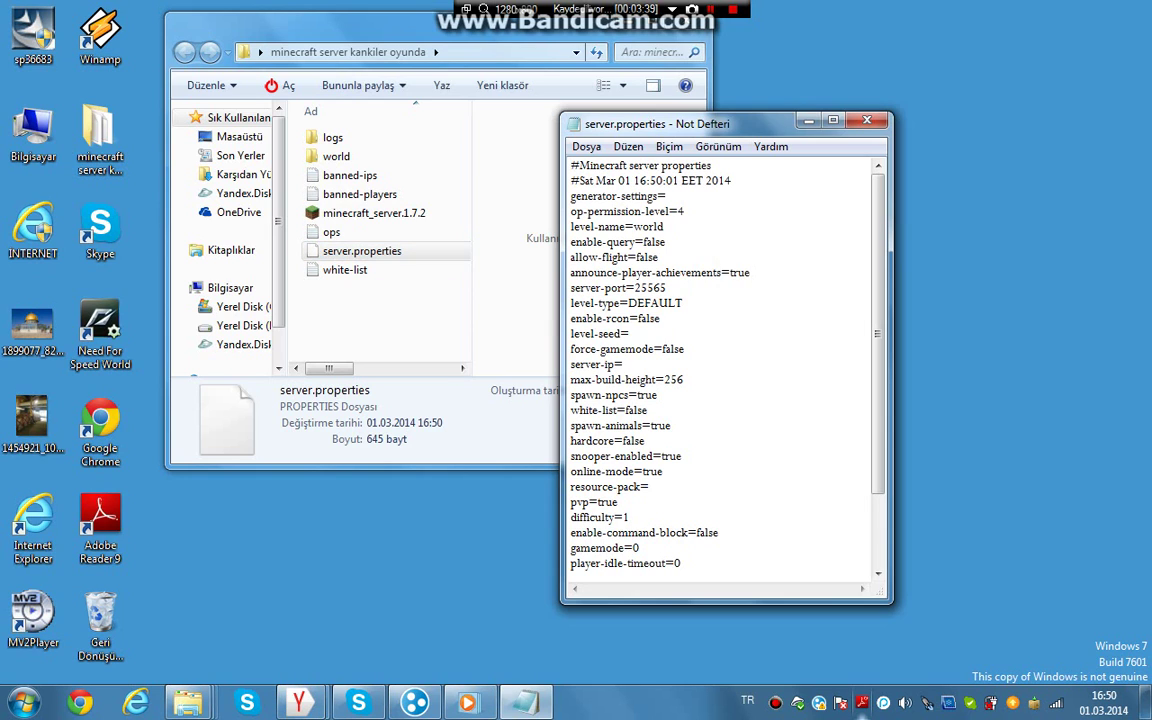
Set online-mode to false in server.properties
scroll(720, 360, down, 1)
scroll(720, 360, up, 1)
scroll(720, 360, down, 2)
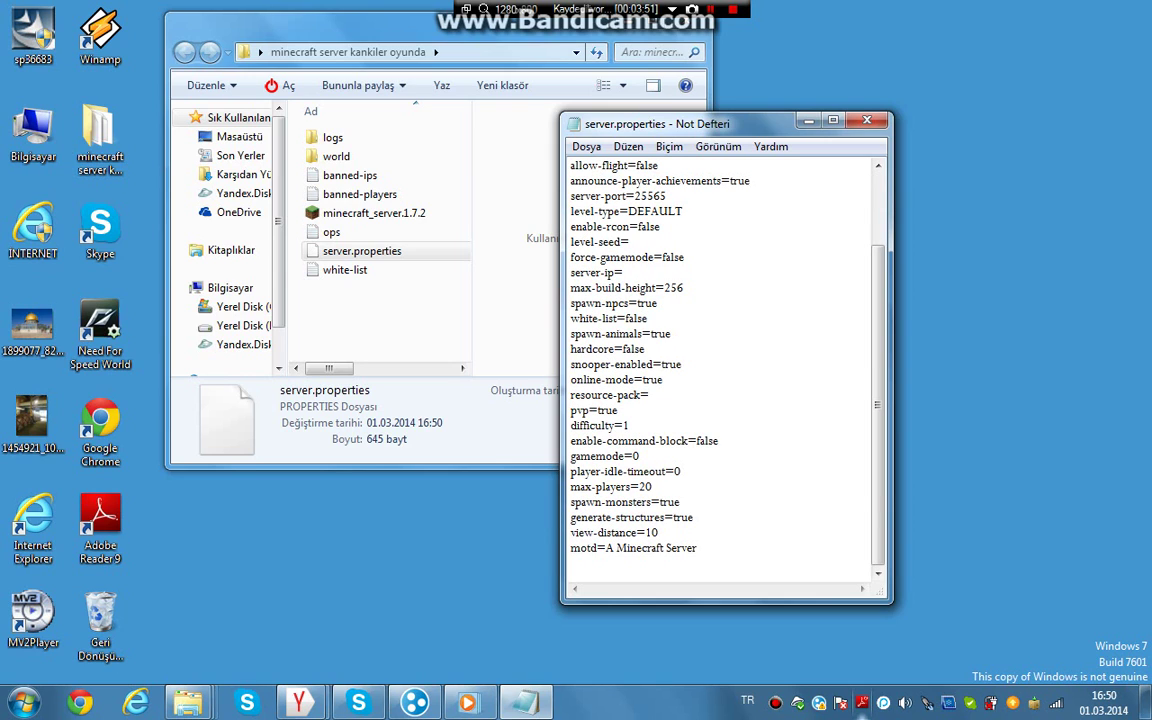
drag(663, 380, 651, 380)
click(663, 380)
key(BackSpace)
key(BackSpace)
key(BackSpace)
key(BackSpace)
text(false)
Set max-players to 5 in server.properties, getting the Hamachi window out of the way
key(shift+Left)
key(shift+Left)
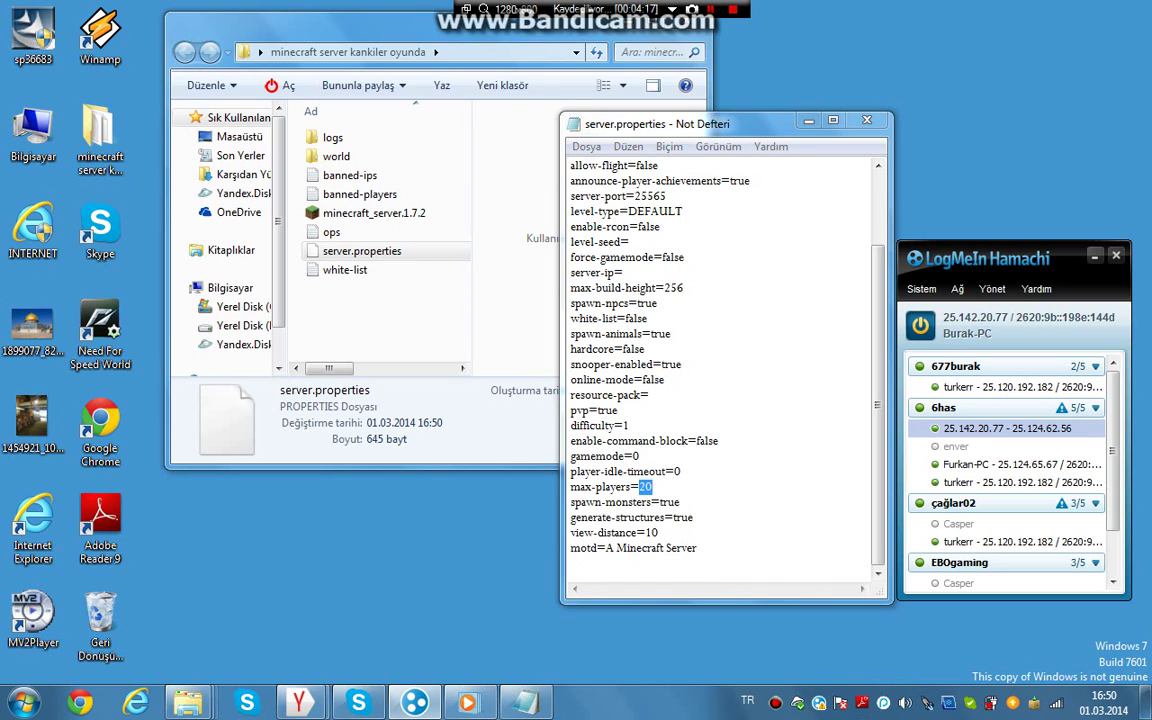
click(1094, 256)
key(Delete)
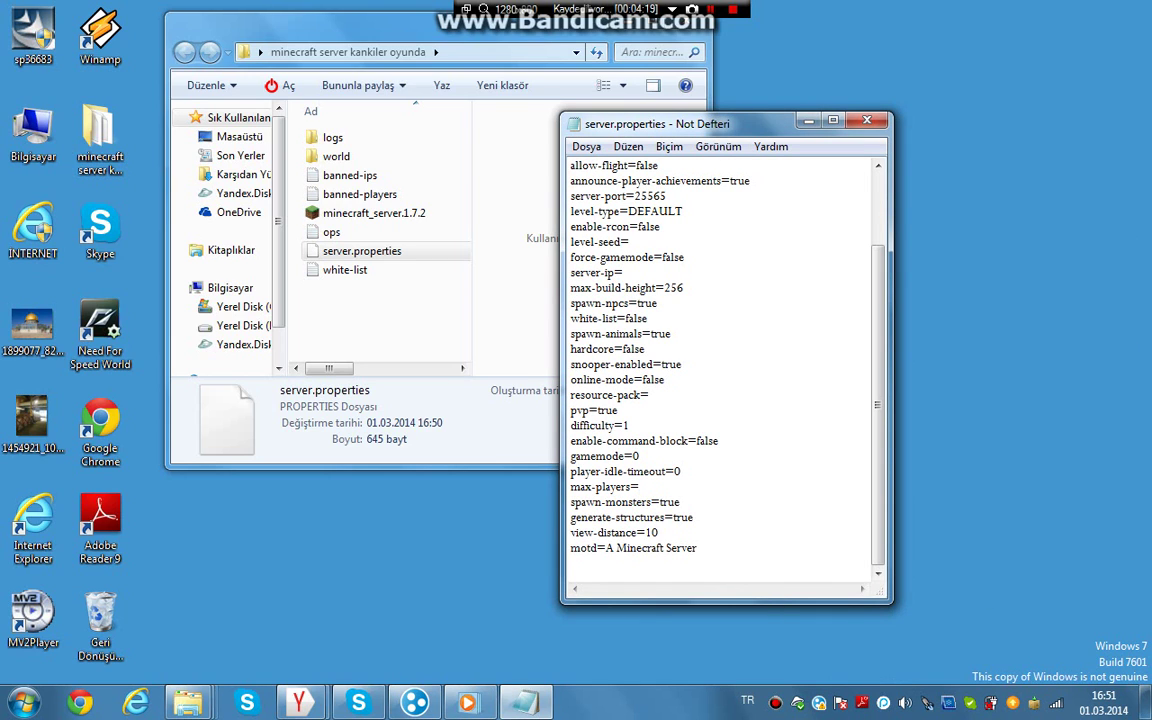
text(5)
Replace the motd text with "kankiler oyunda"
drag(606, 548, 697, 548)
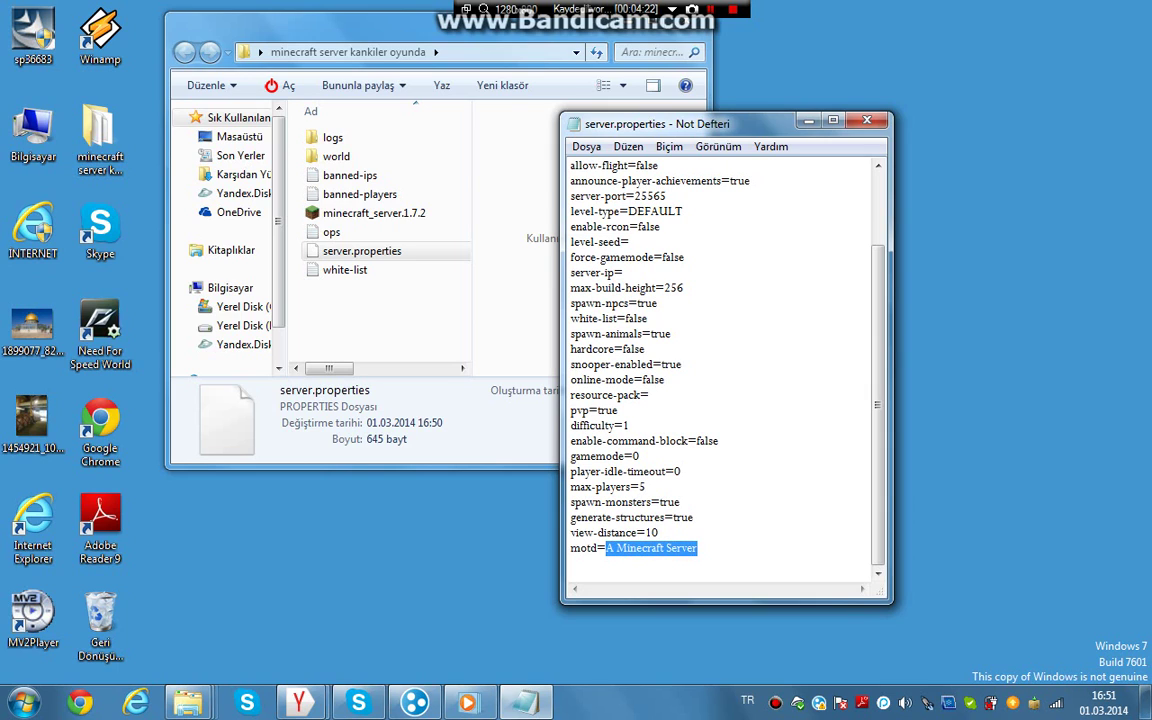
key(Delete)
text(ka)
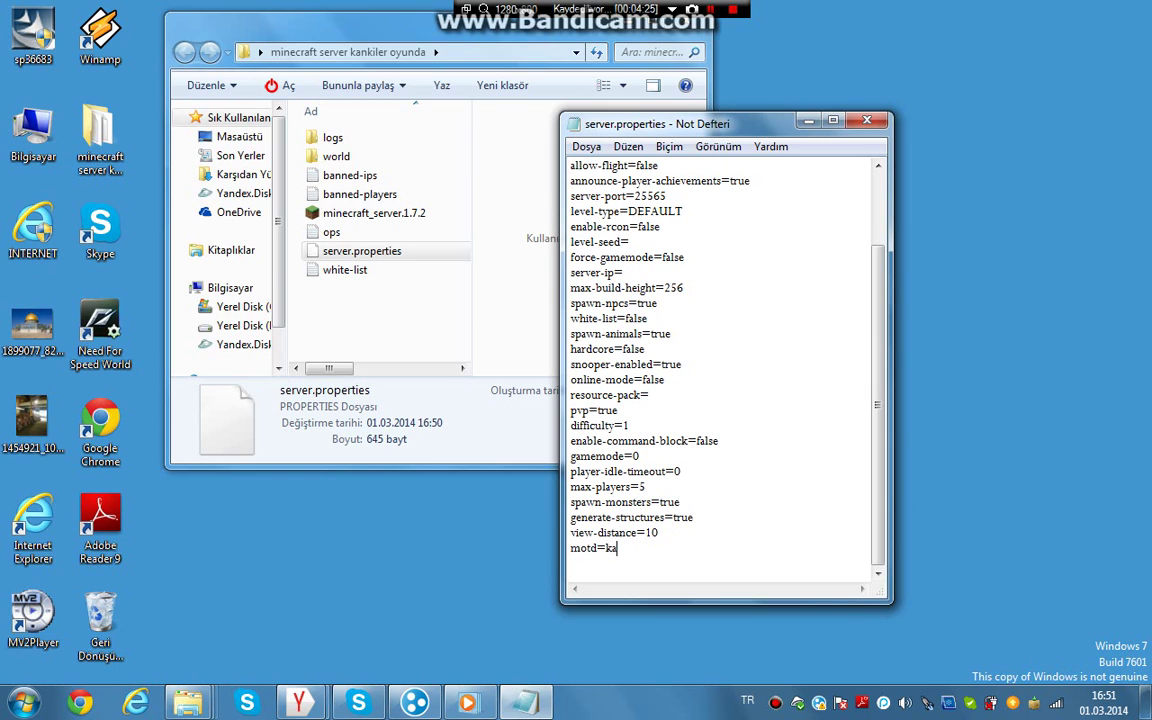
text(nkiler oyunda)
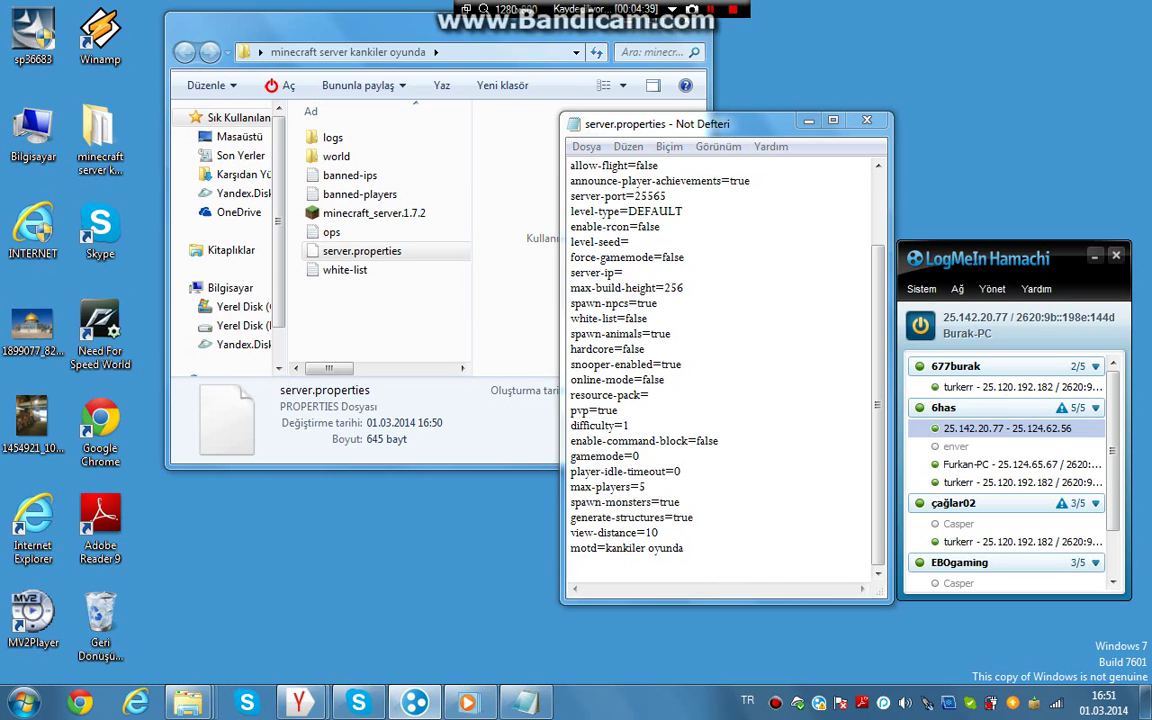
Copy this computer's IPv4 address from LogMeIn Hamachi and paste 25.142.20.77 as the server-ip value
click(978, 320)
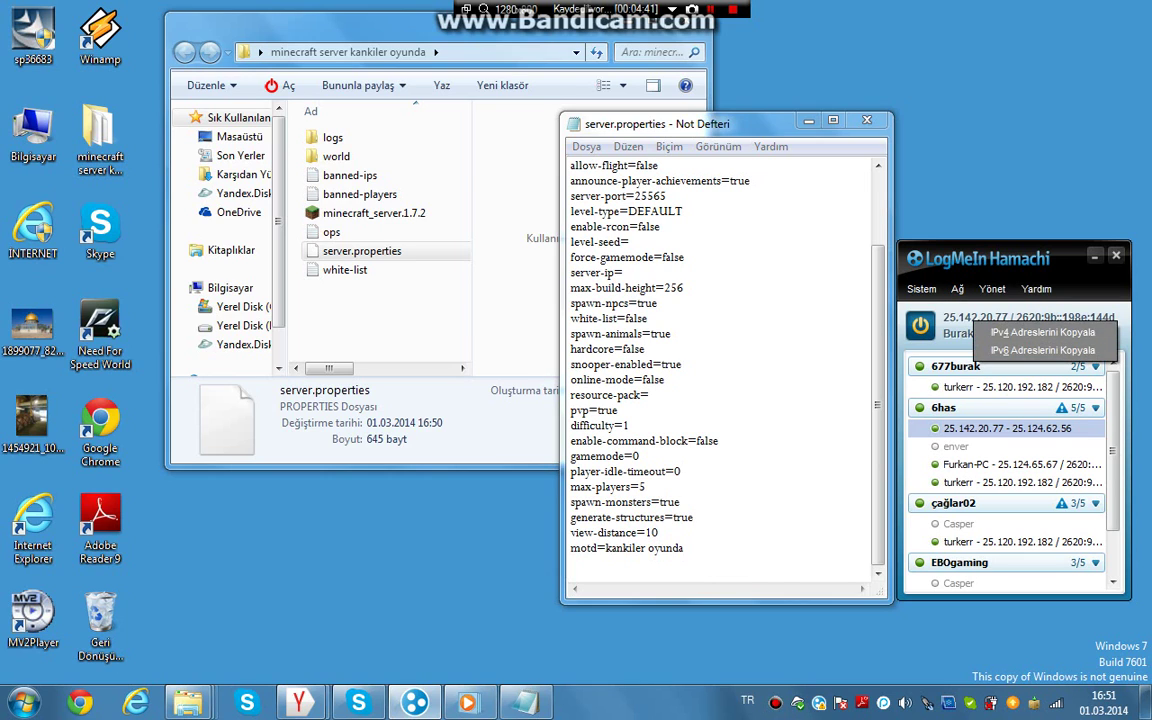
click(961, 320)
click(990, 327)
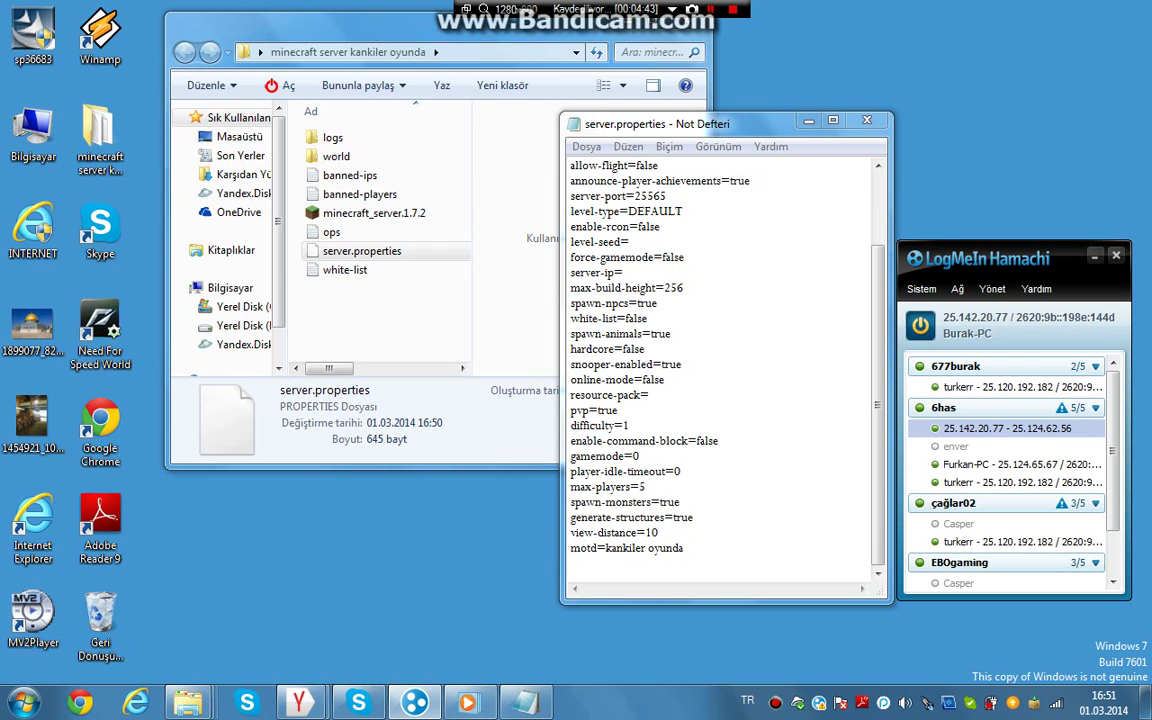
click(625, 272)
right_click(645, 274)
click(690, 357)
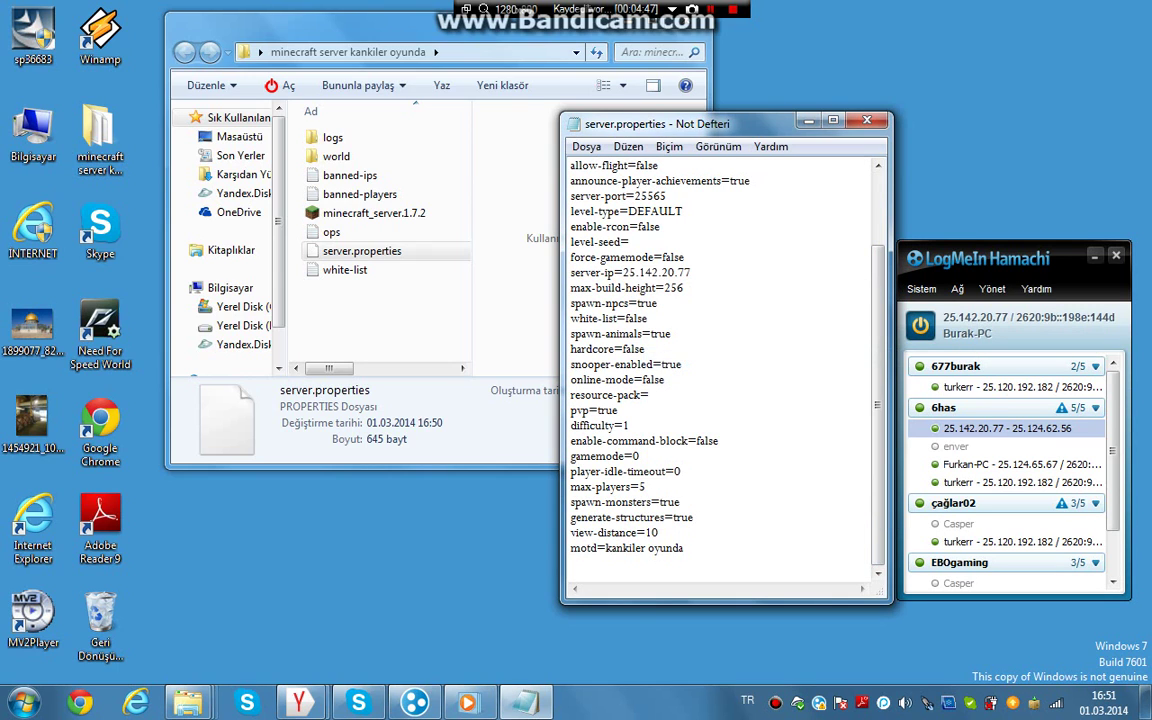
Set pvp to false, then close server.properties with its changes saved
scroll(720, 360, up, 2)
scroll(720, 360, down, 1)
double_click(607, 456)
key(BackSpace)
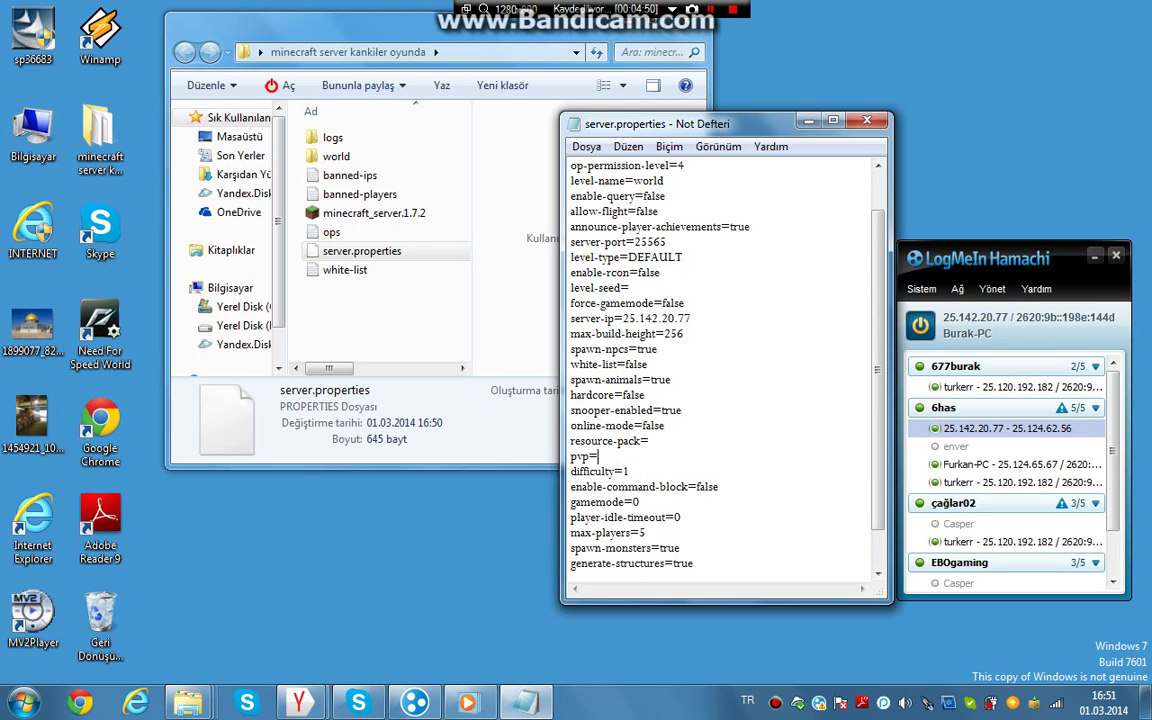
text(false)
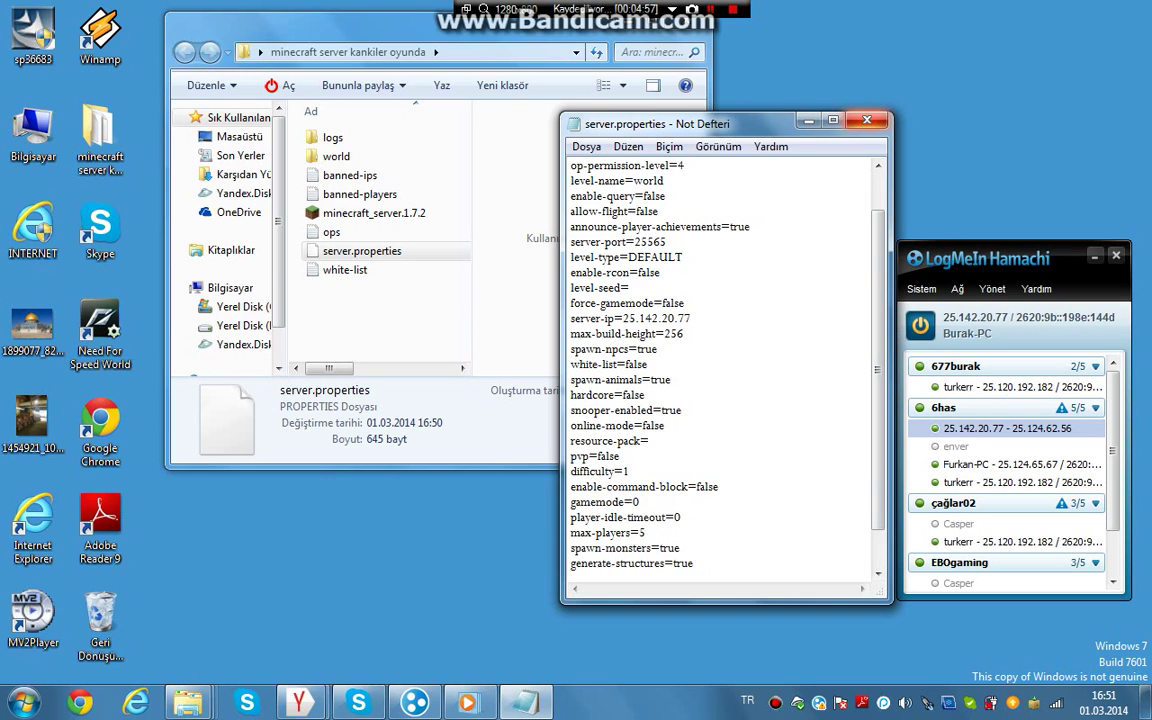
key(alt+F4)
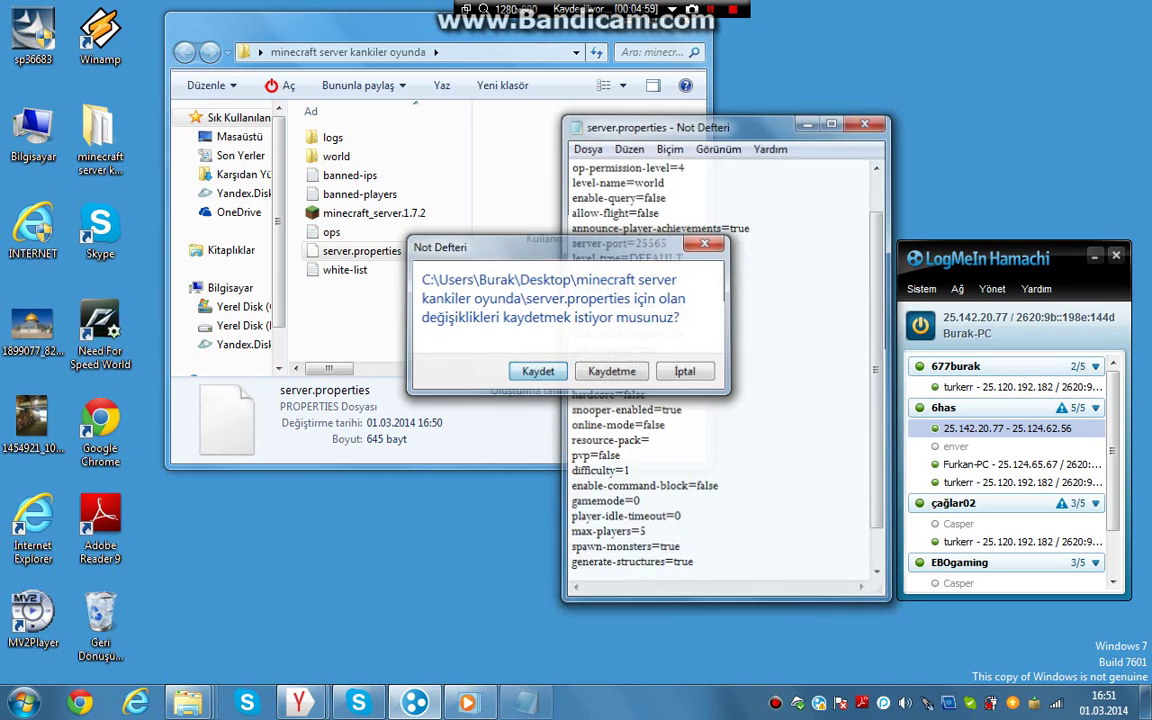
key(Return)
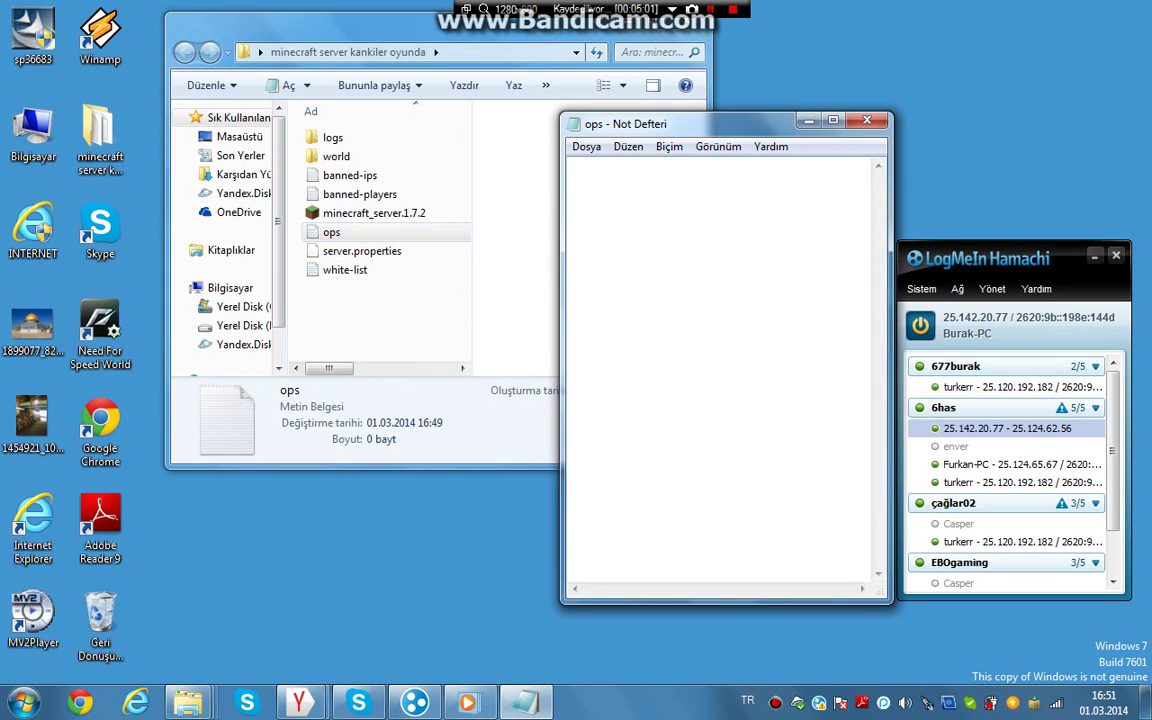
Enter FearThe1337 as an operator in the ops file, then close it with the change saved
text(Fear)
key(BackSpace)
text(T)
text(he)
text(I)
key(BackSpace)
text(1337)
key(alt+F4)
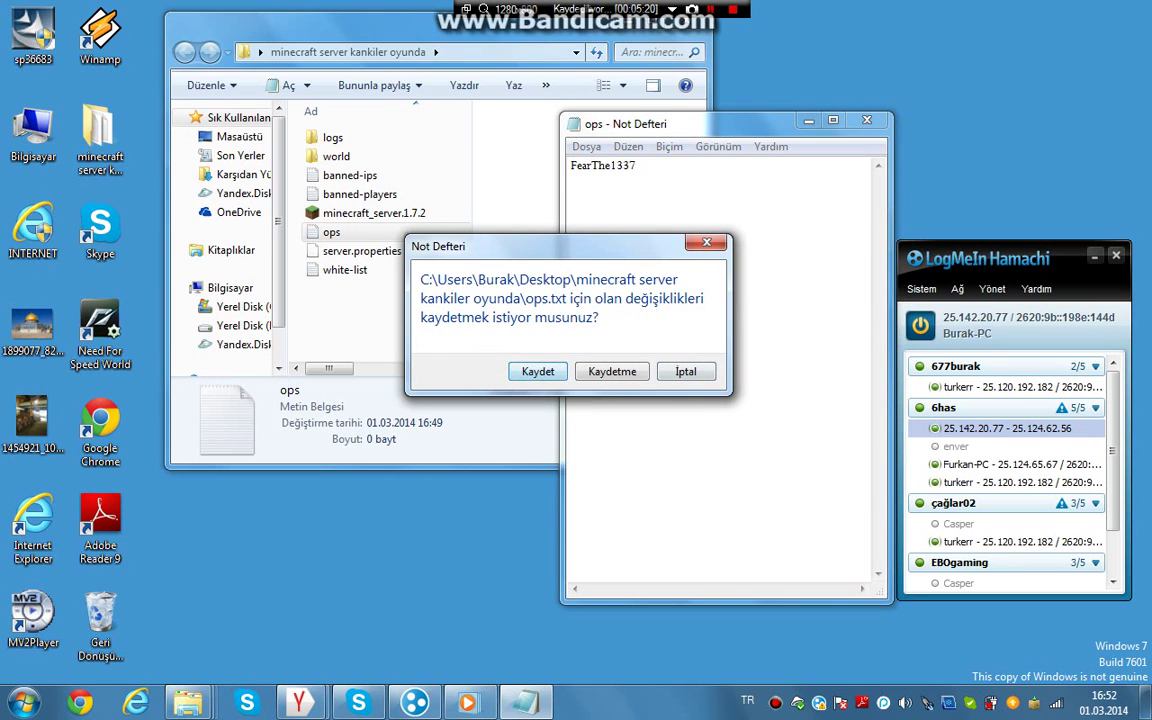
key(Return)
Run minecraft_server.1.7.2 again with the edited settings, accepting the security prompt
double_click(370, 213)
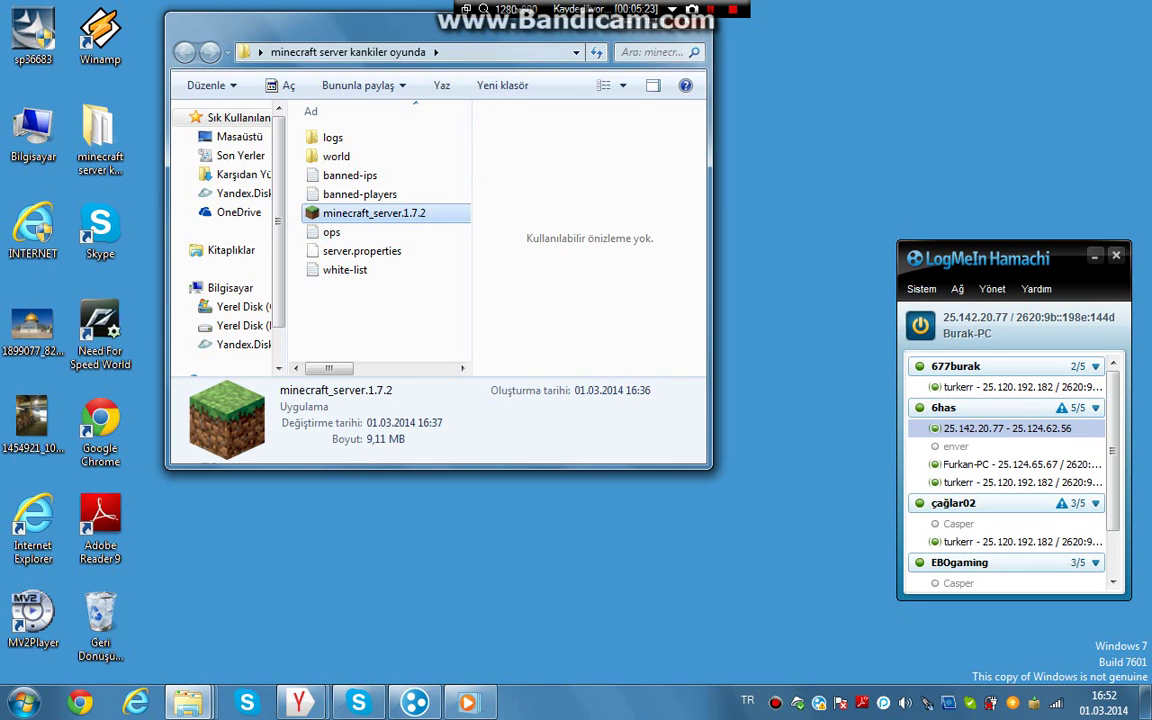
key(Return)
key(Right)
key(Right)
key(Right)
key(Right)
key(Right)
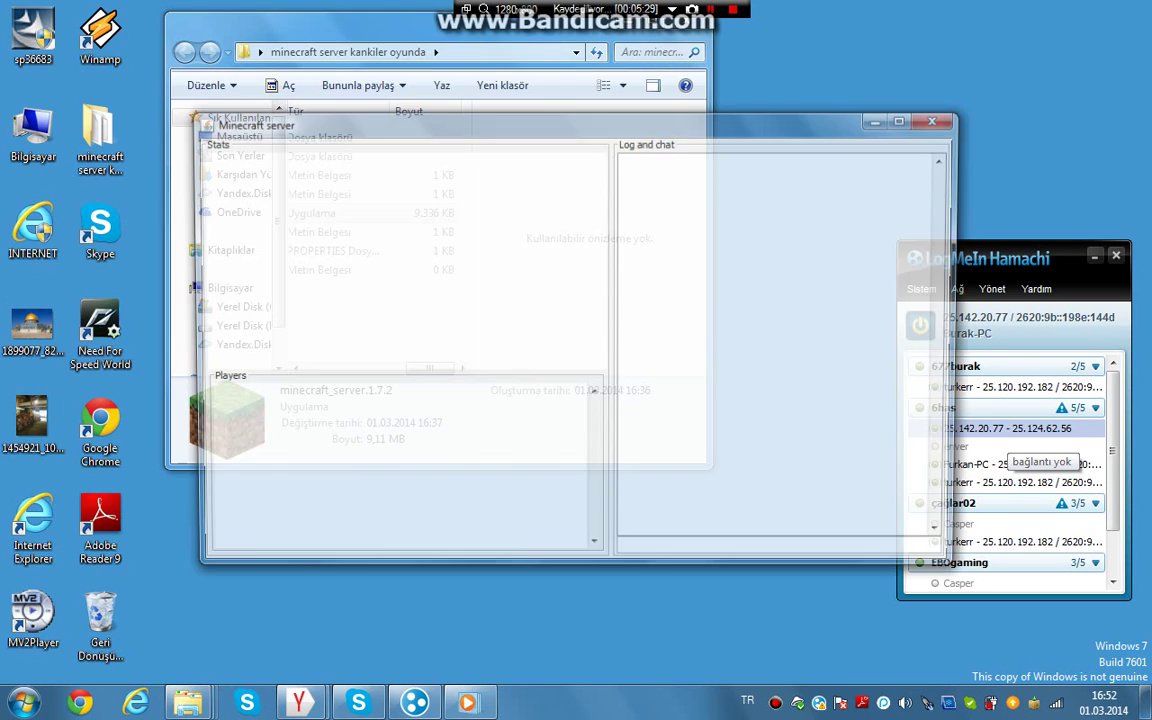
key(Left)
key(Left)
key(Left)
key(Left)
key(Left)
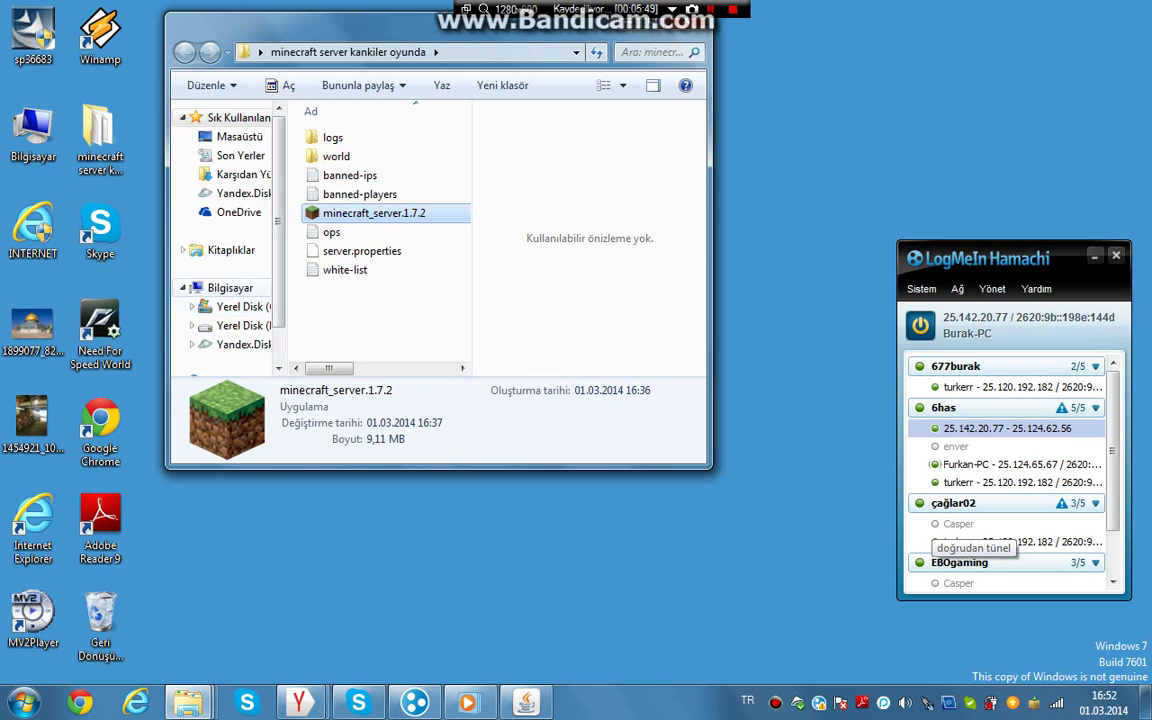
Launch Minecraft from drive D, start version 1.7.2 with the Copy of Default_ profile, and open the multiplayer server list
click(240, 326)
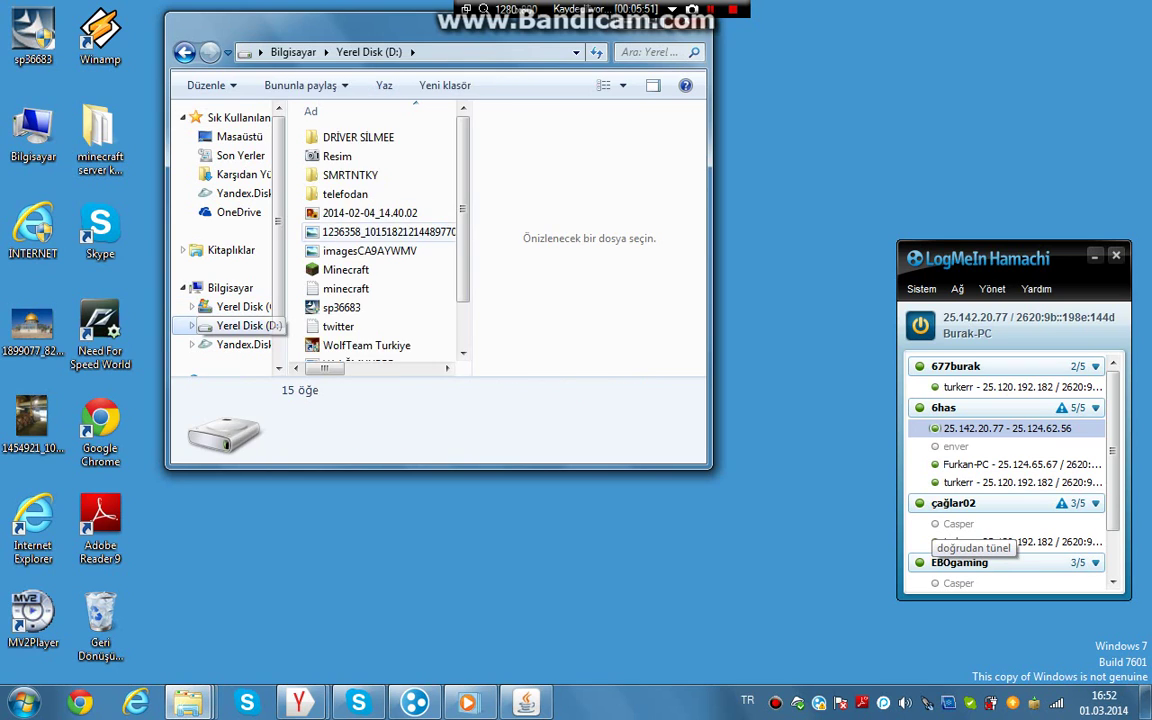
double_click(345, 270)
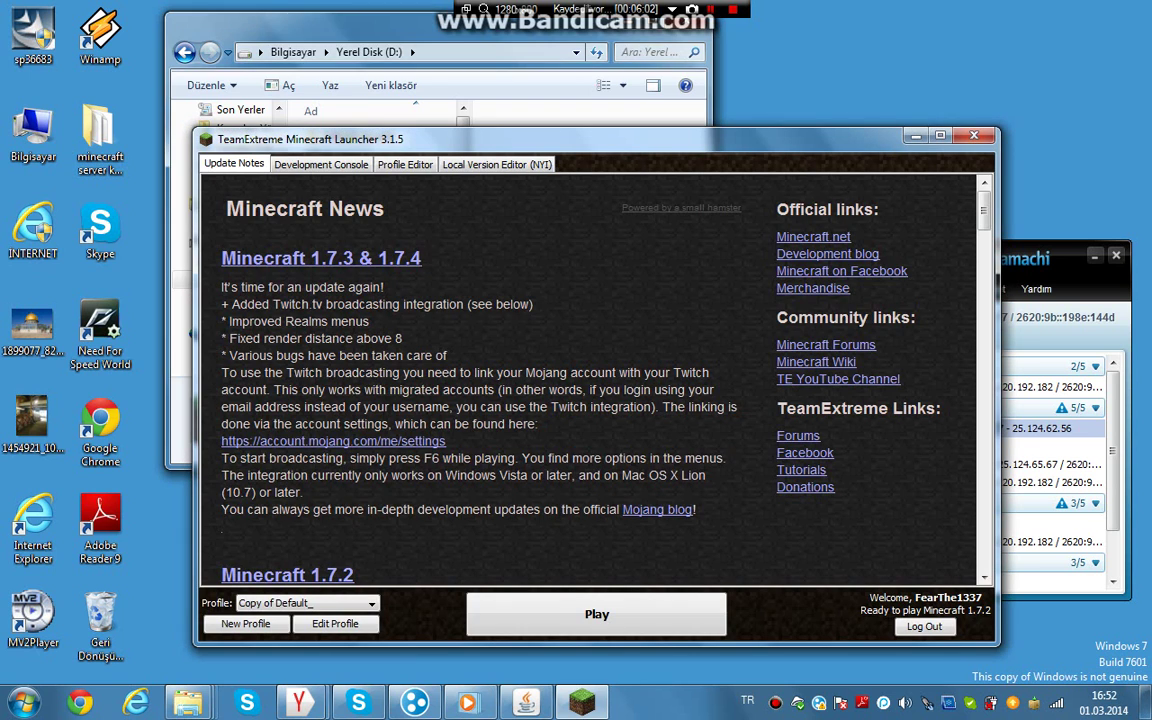
key(Return)
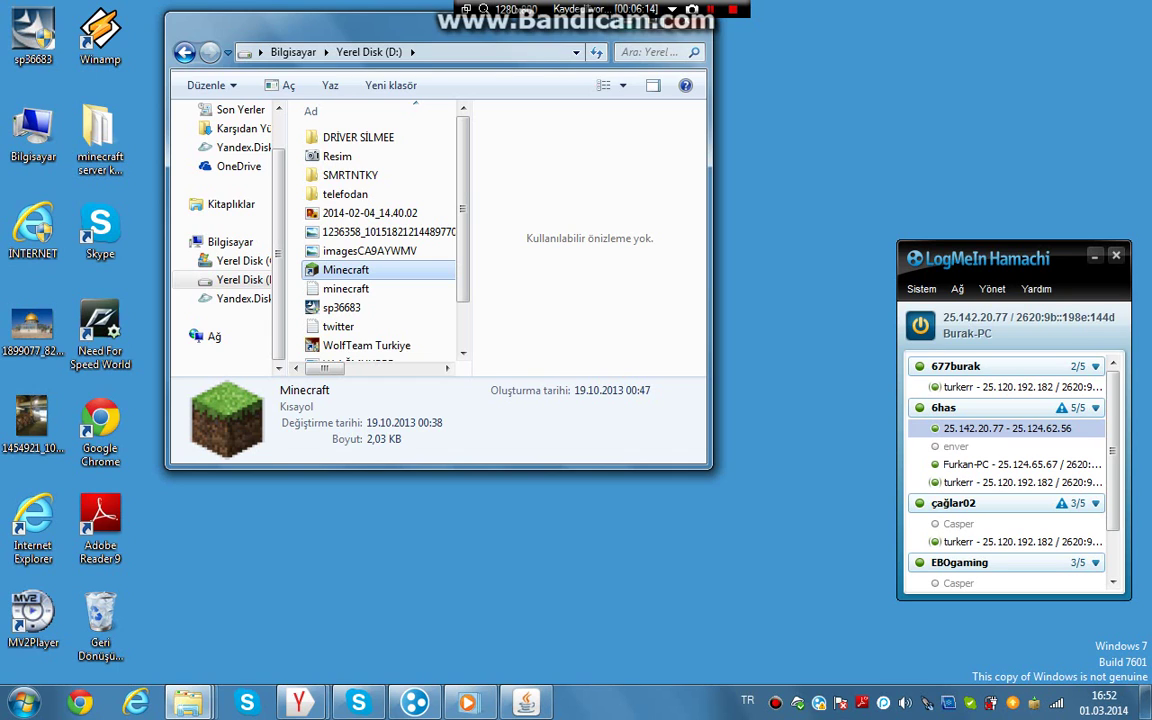
key(super+Down)
drag(1, 2, 1150, 18)
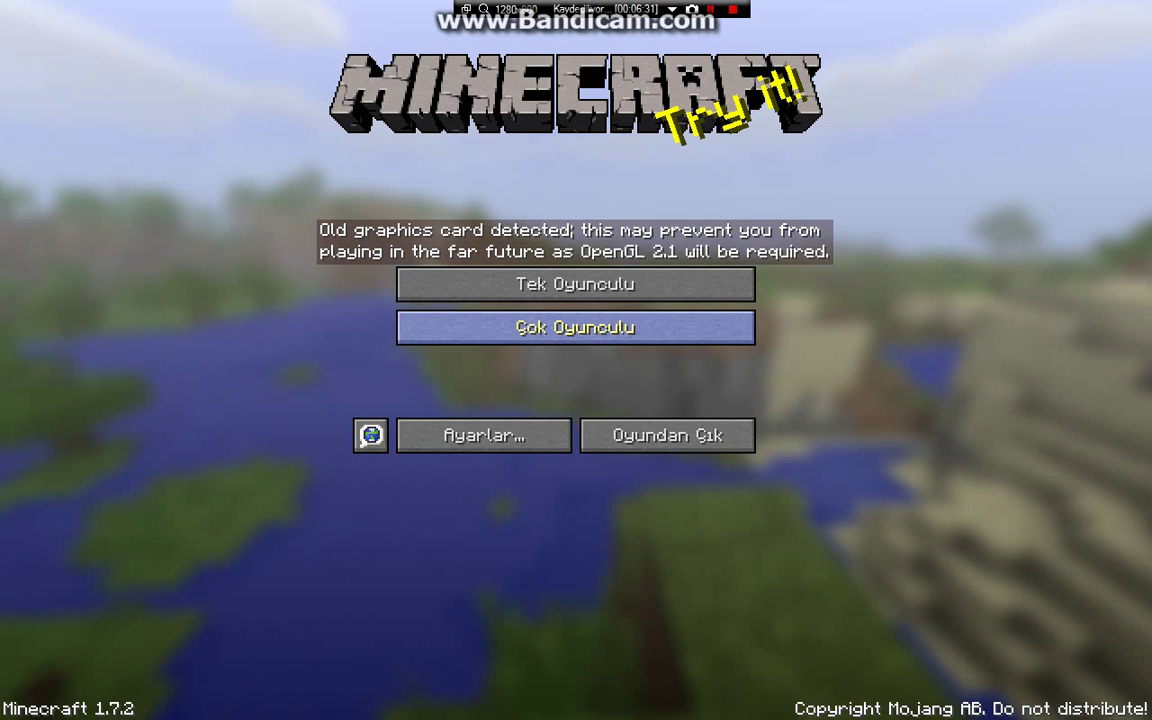
click(575, 327)
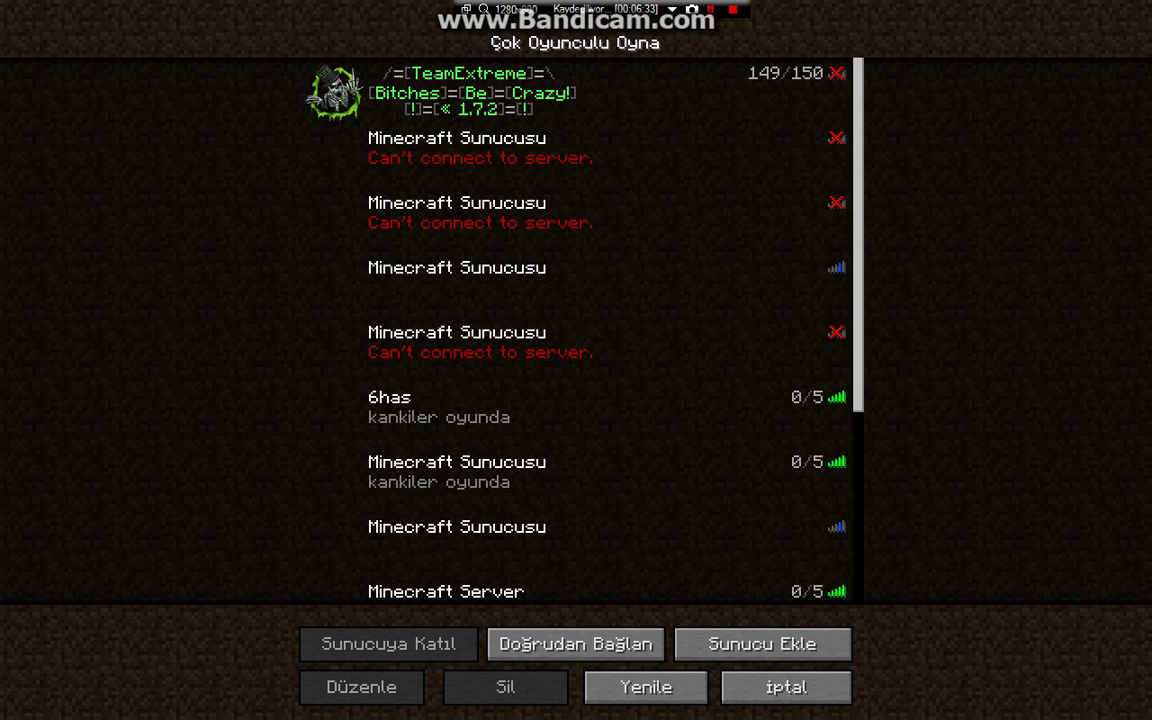
Leave full-screen play to check the running Minecraft server window, then maximize the game window and join the server
key(super)
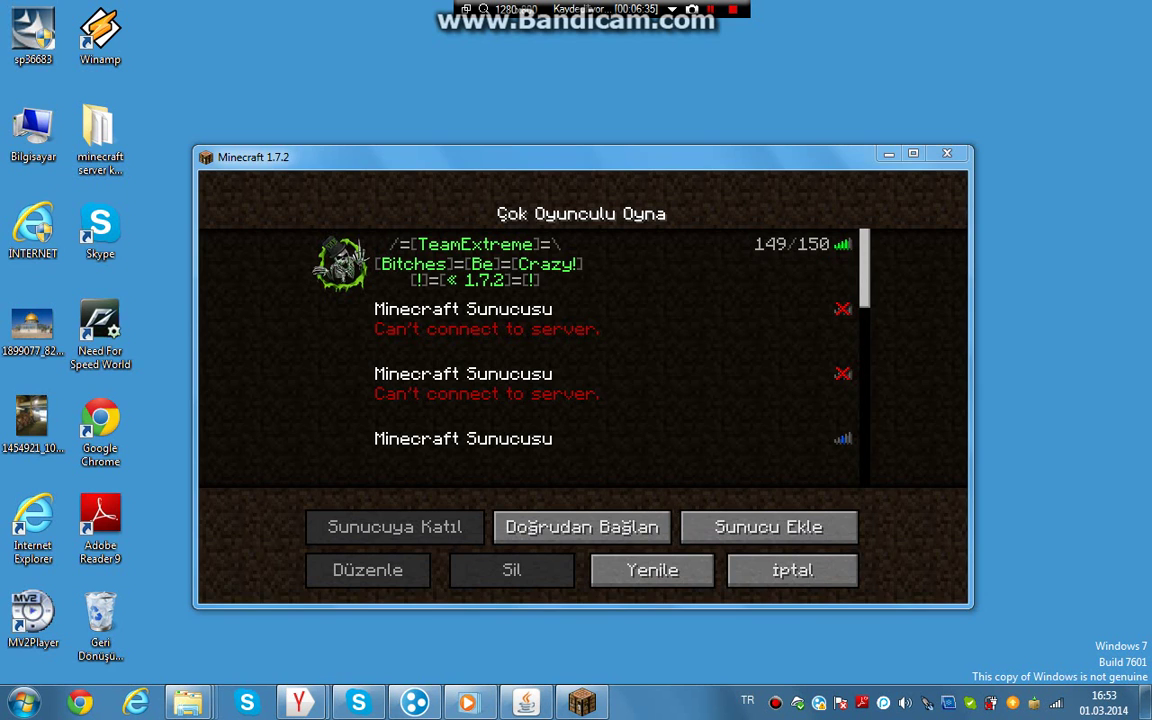
click(525, 703)
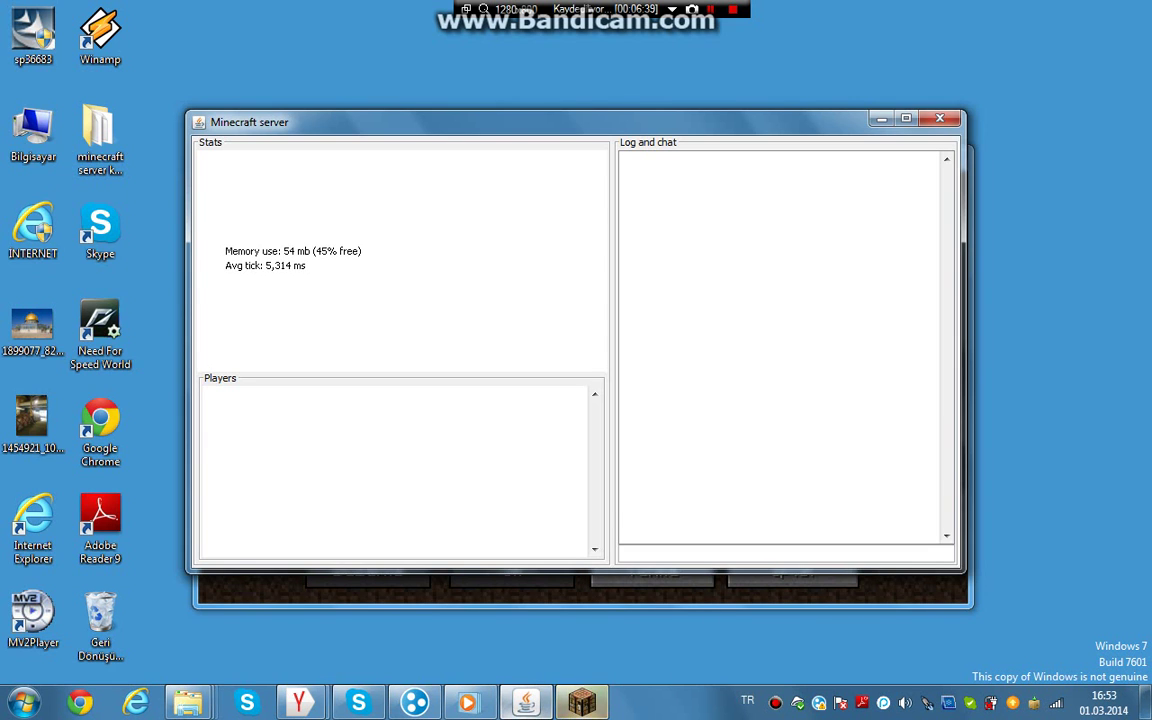
double_click(100, 135)
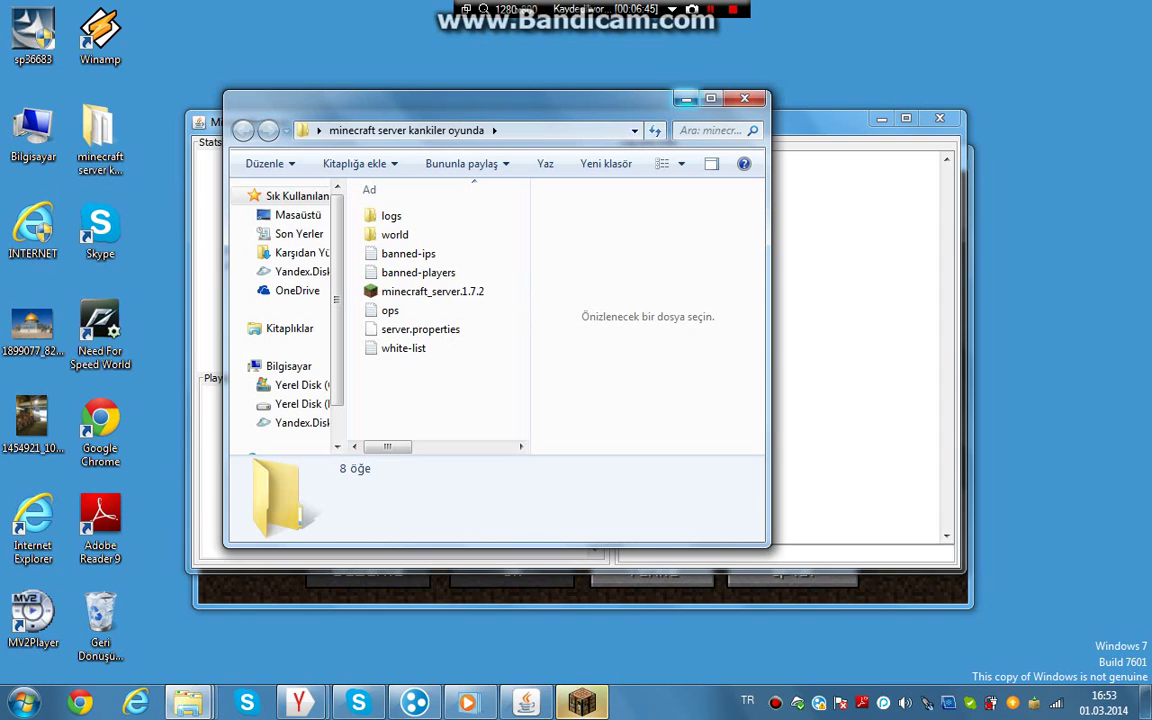
click(686, 98)
click(526, 702)
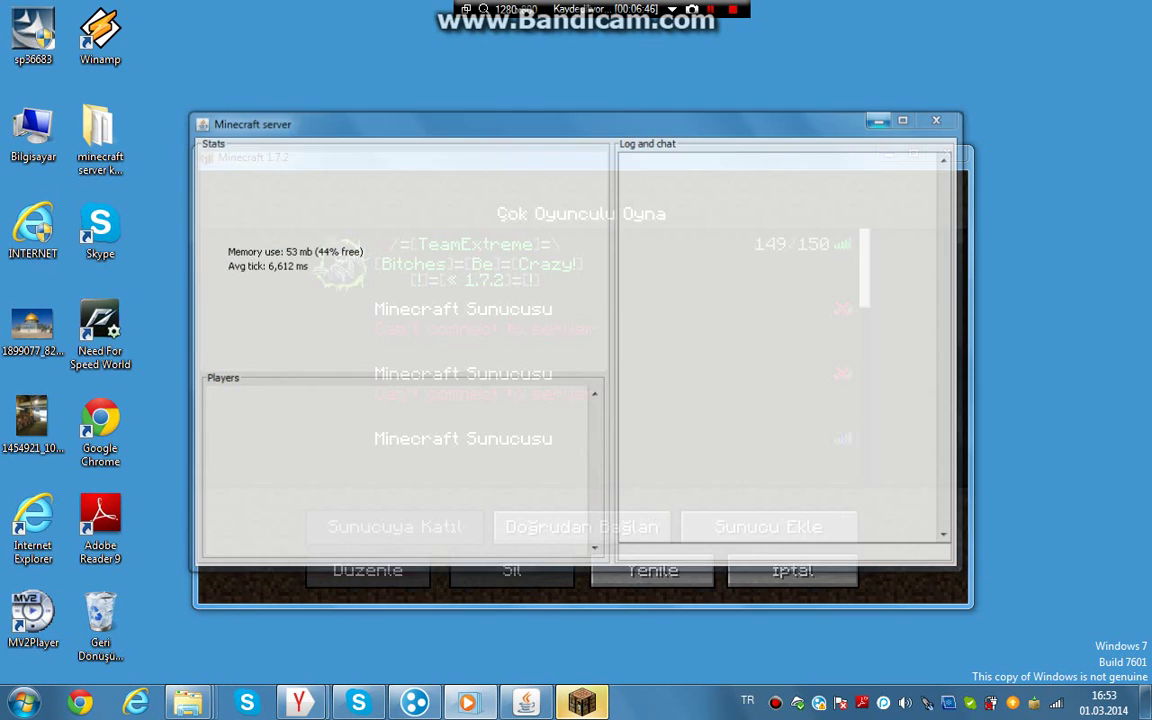
click(913, 153)
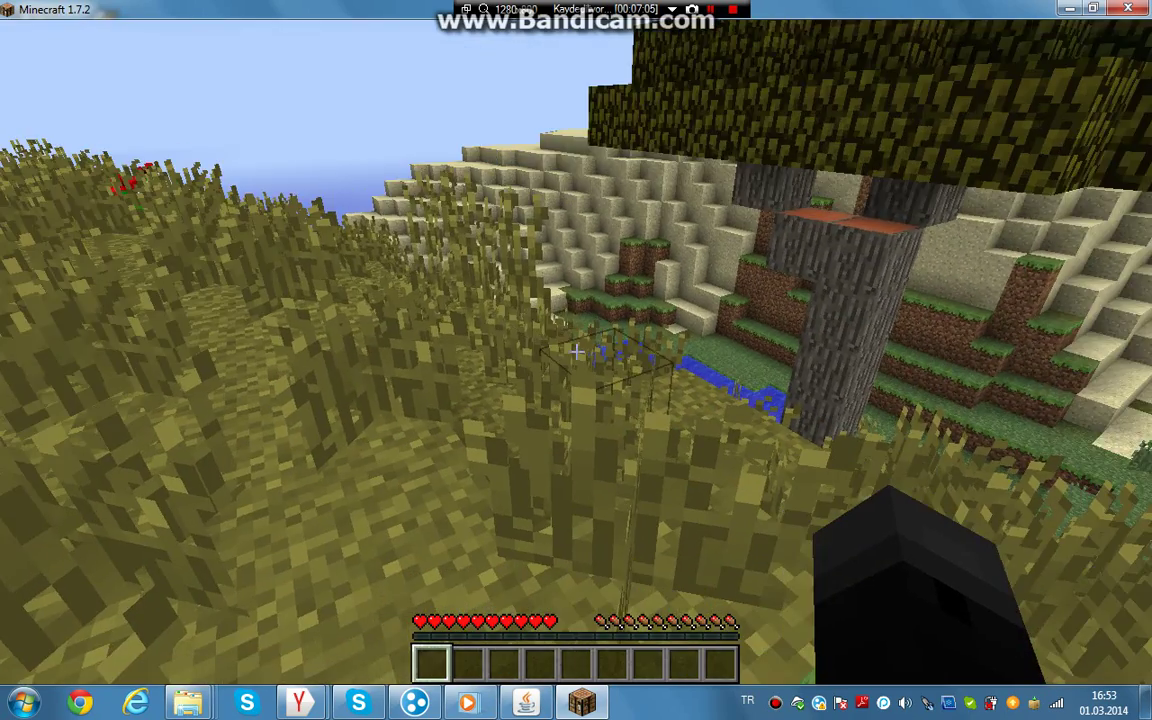
Switch the player to creative mode on the server and fly above the grass
key(s)
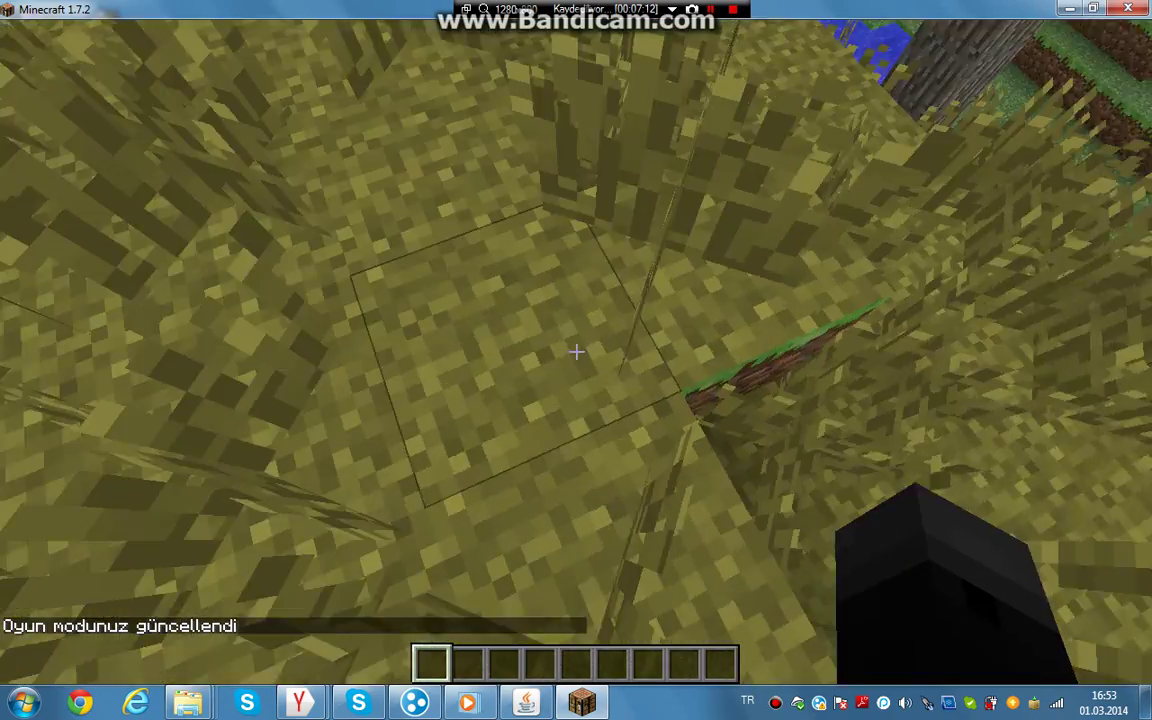
key(space)
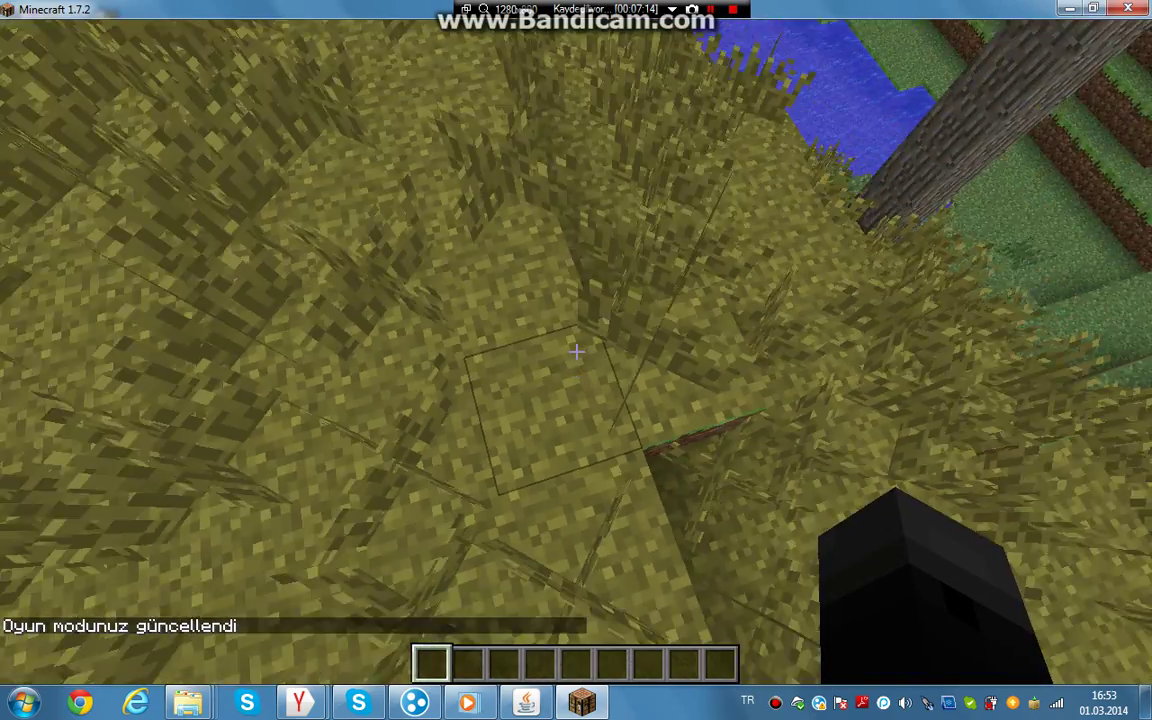
key(space)
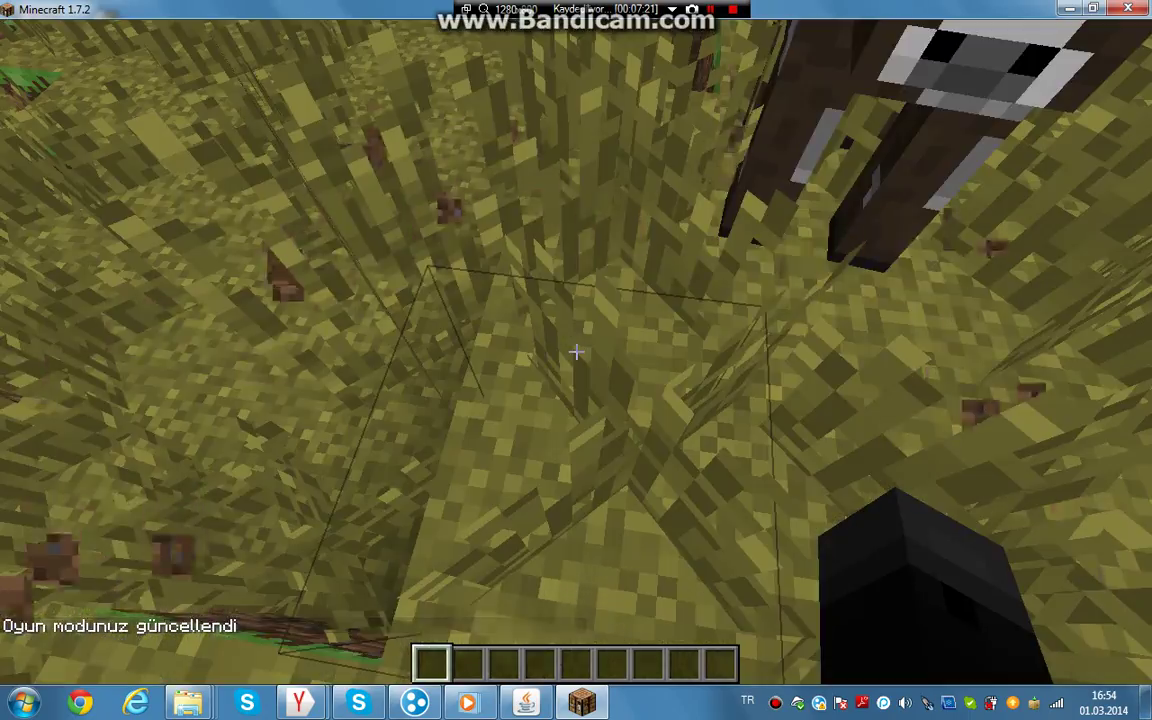
Return the player to survival mode with the /gamemode command and walk across the grassland
key(t)
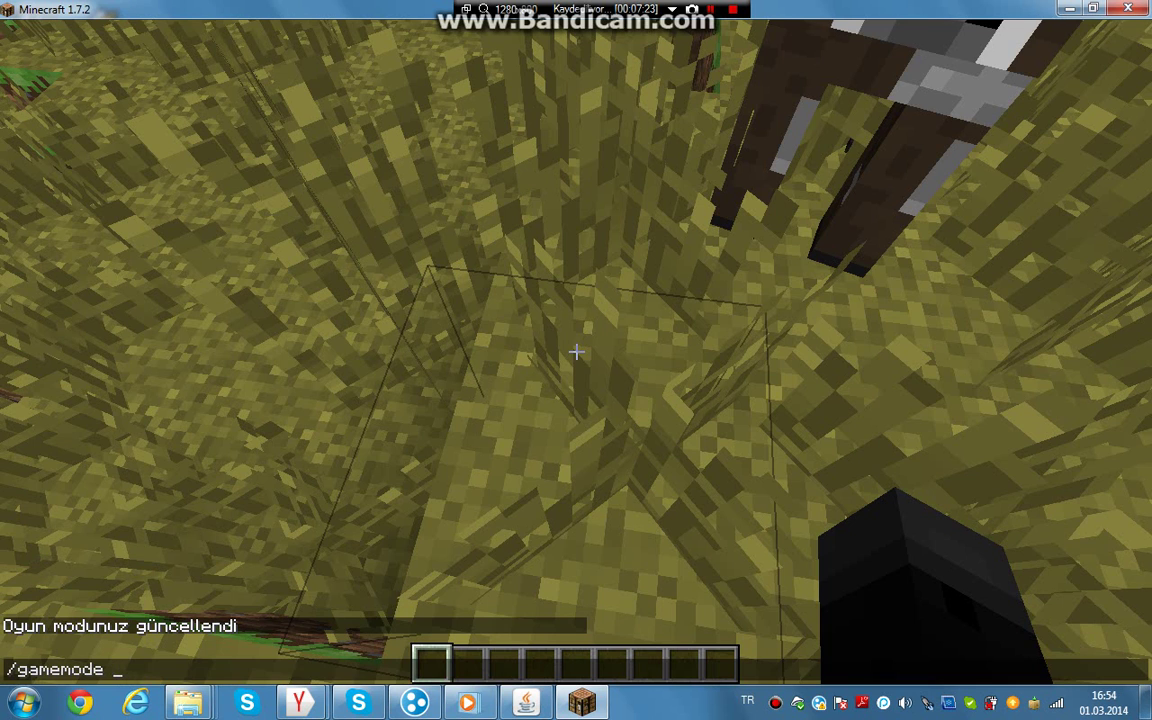
text(/gamemode)
key(Escape)
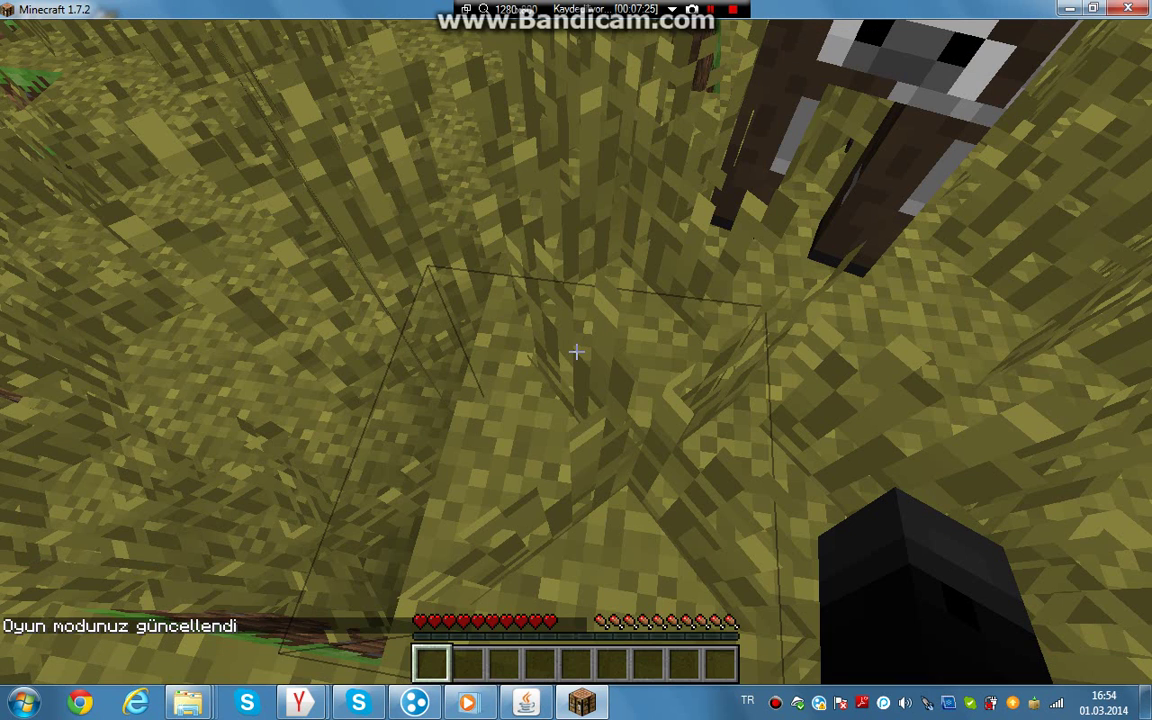
key(w)
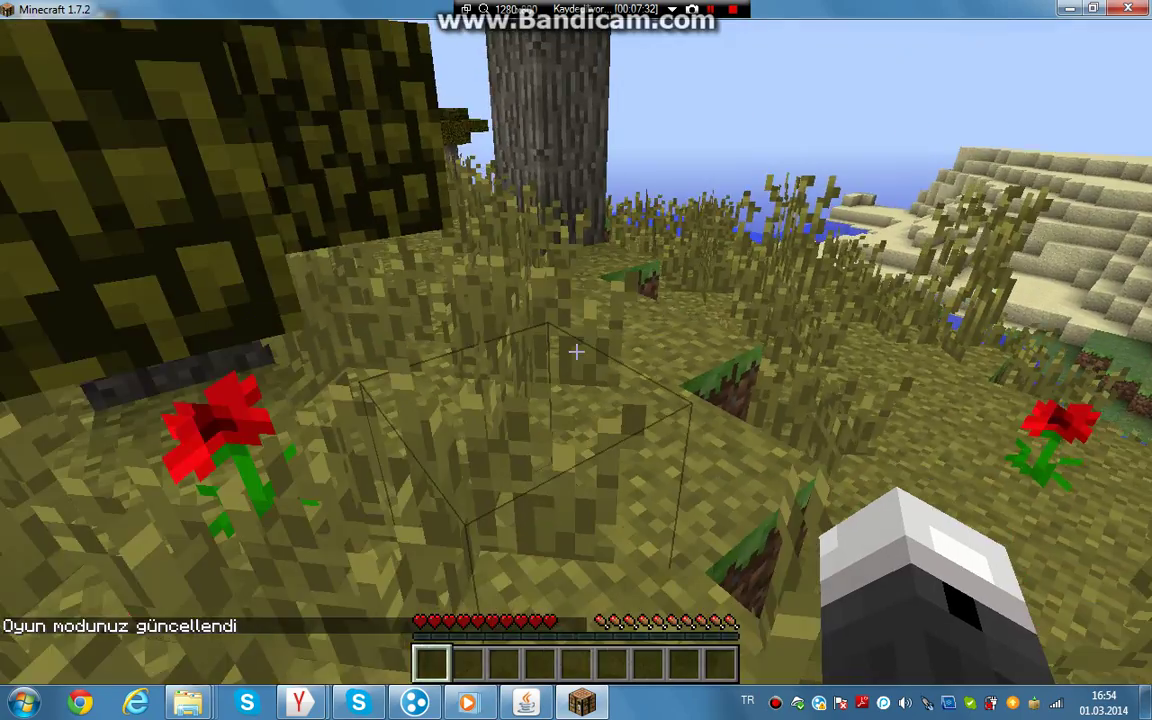
key(w)
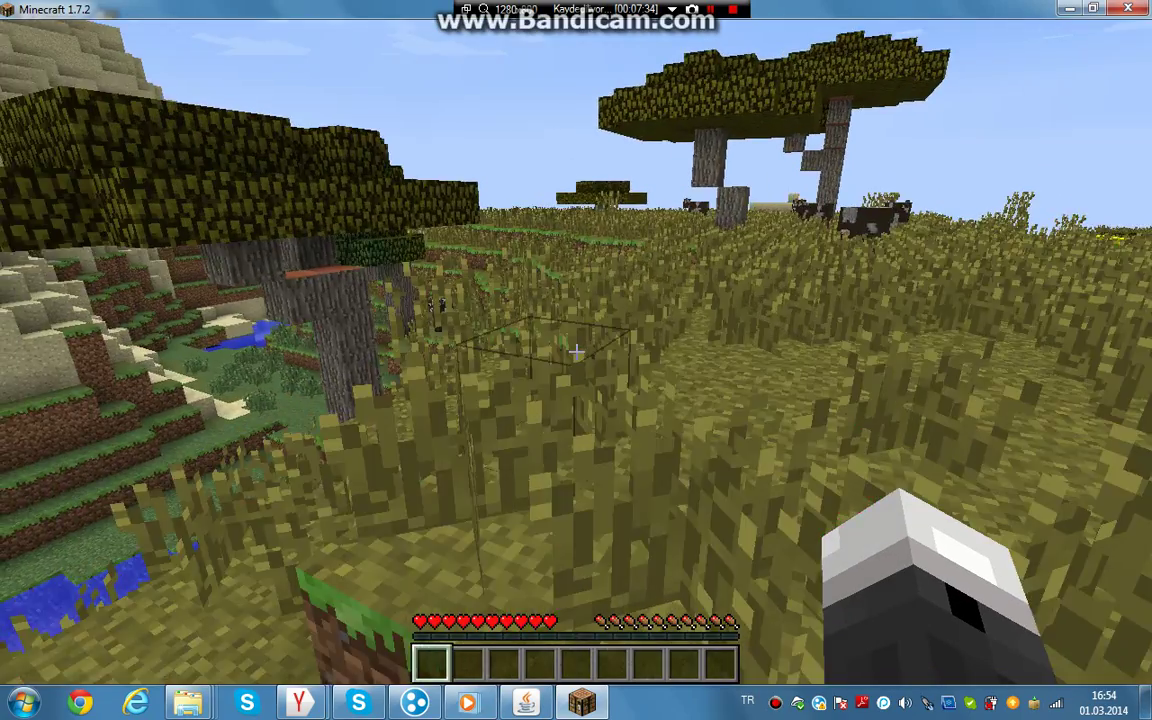
key(w)
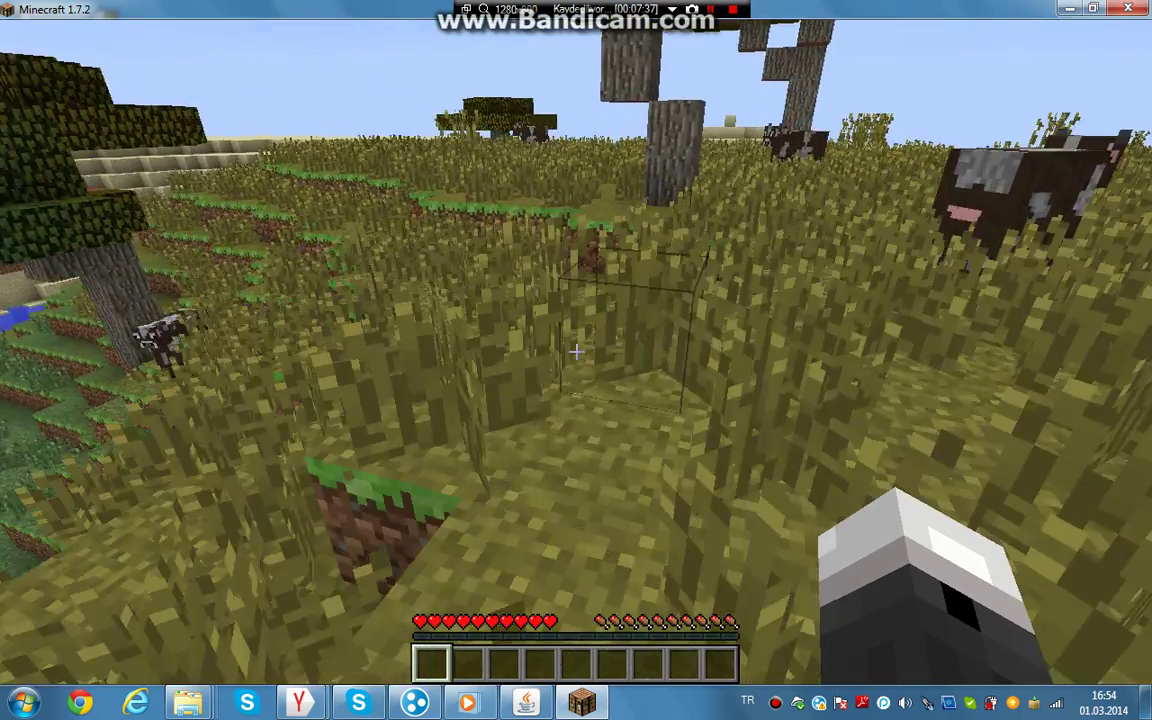